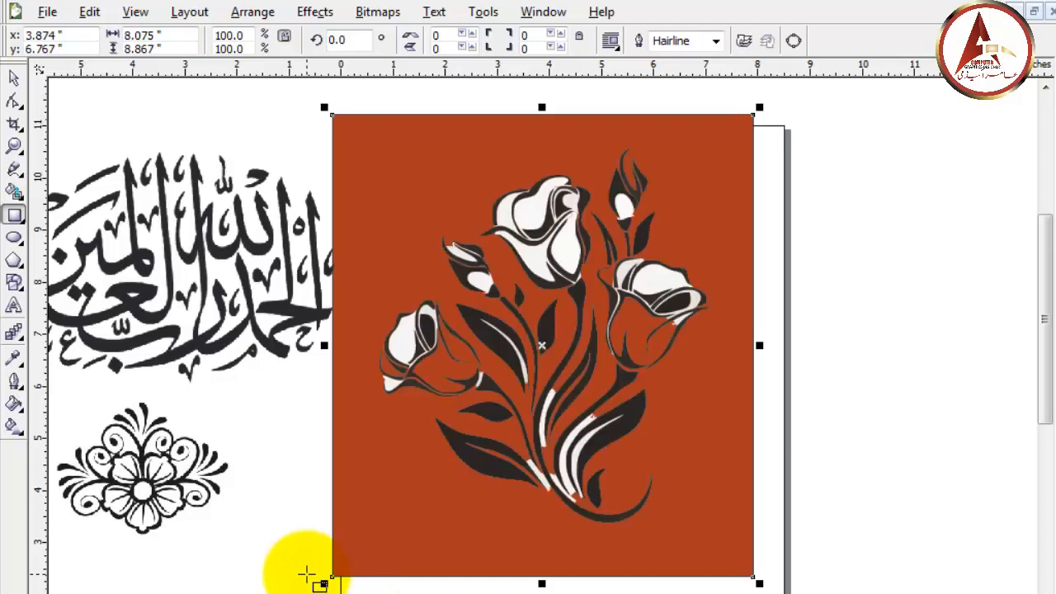
Step: Delete the large white pieces inside the rose on the bouquet's right side
click(15, 78)
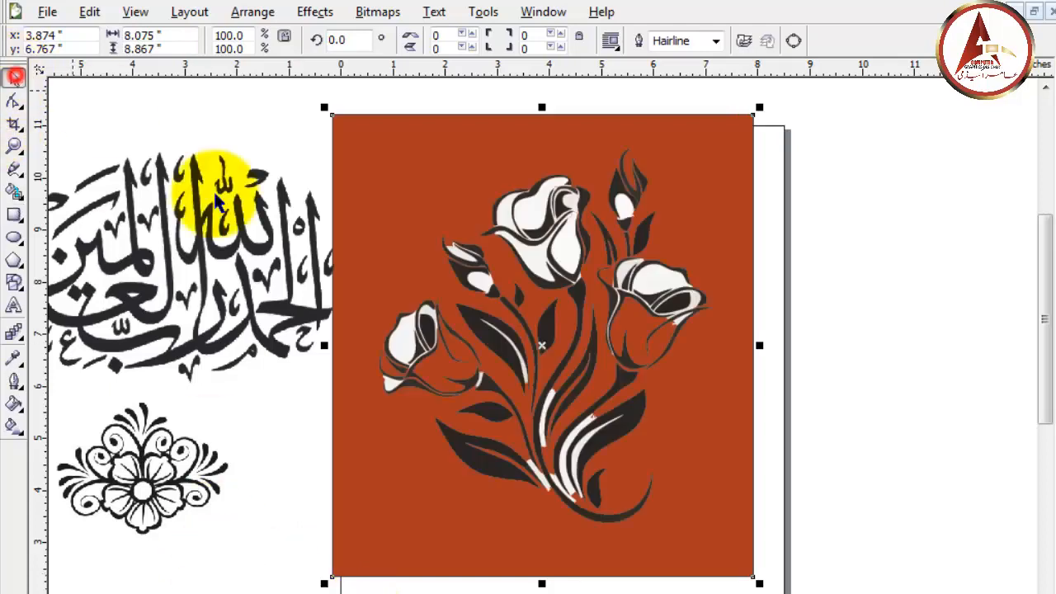
click(865, 322)
click(660, 285)
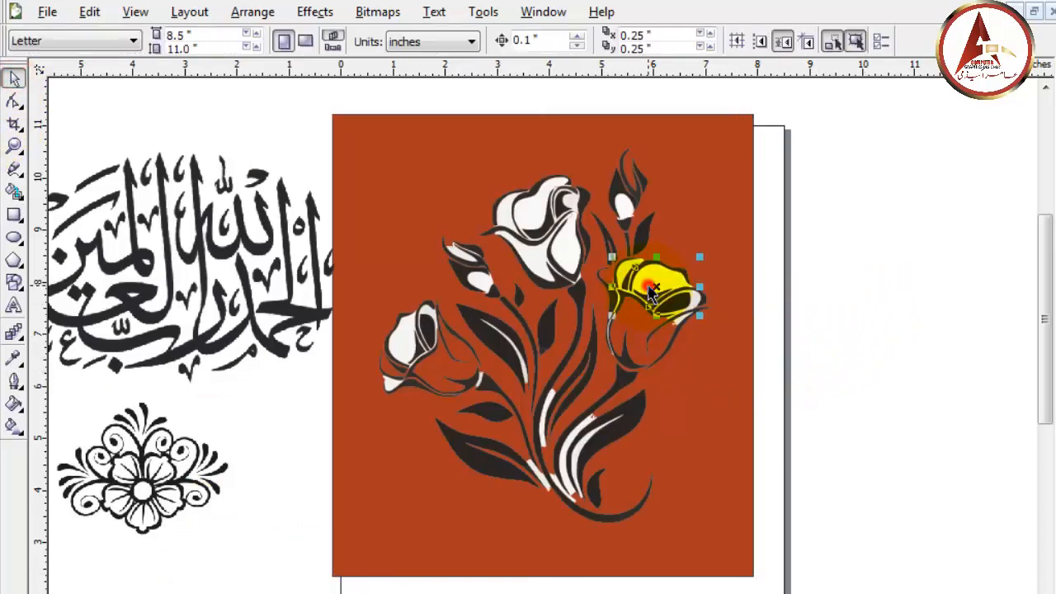
click(826, 283)
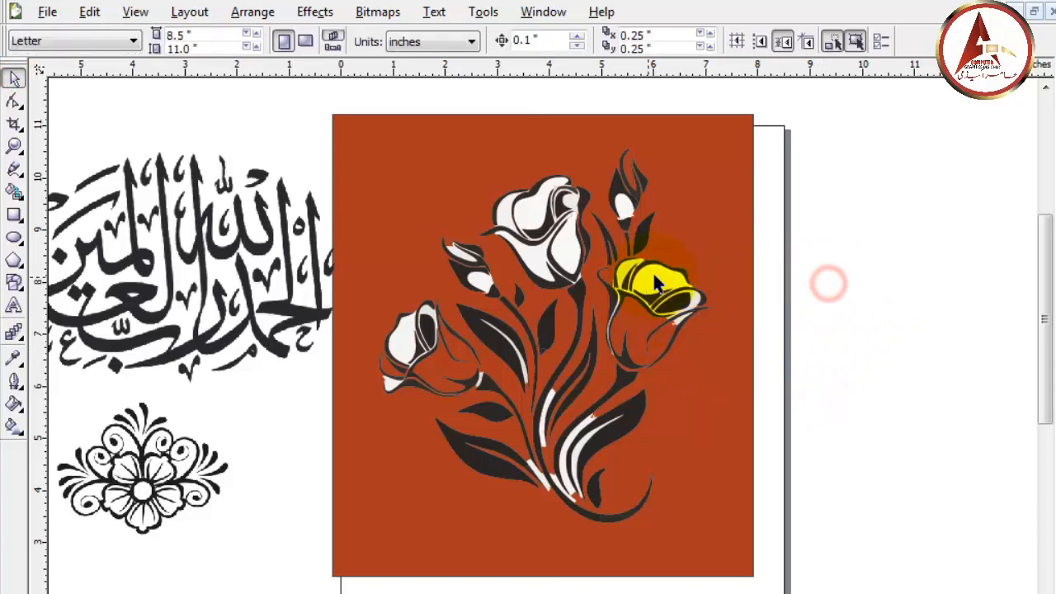
click(701, 268)
click(685, 295)
click(689, 299)
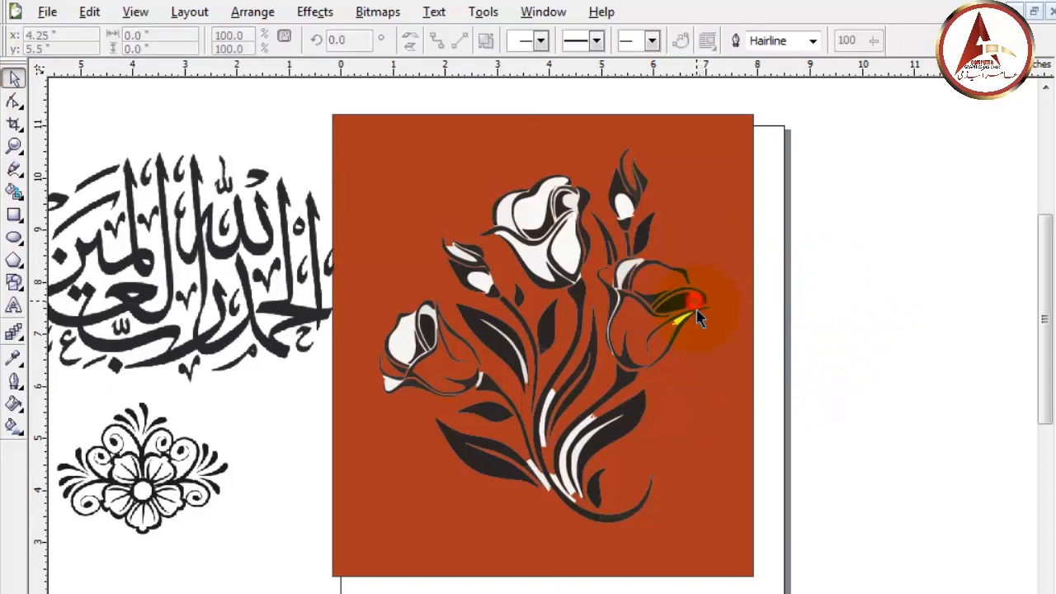
click(684, 326)
click(656, 339)
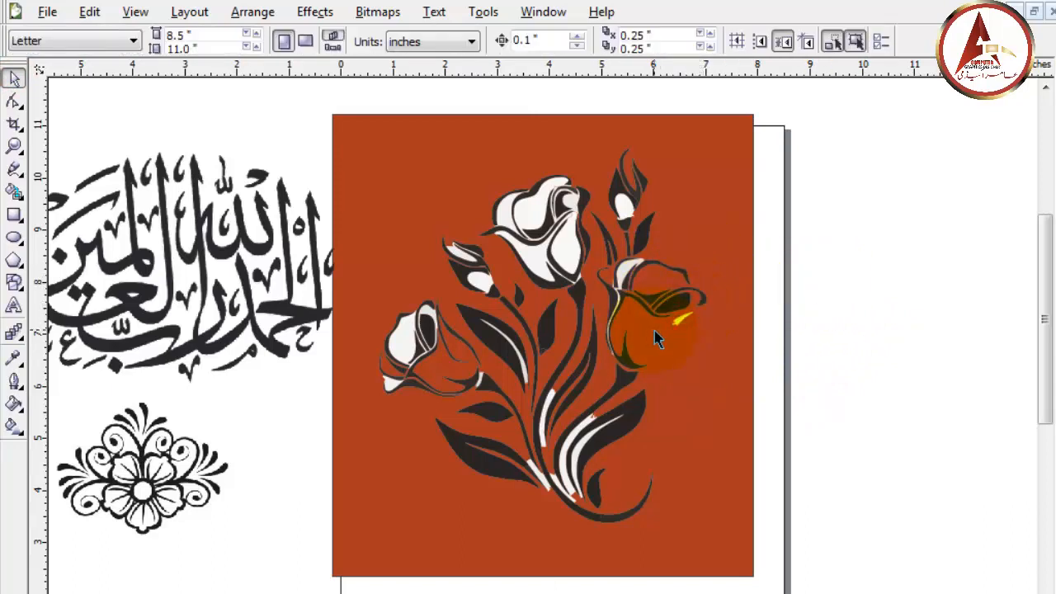
click(656, 339)
click(873, 366)
Step: Delete the white pieces inside the petals of the top rose
click(575, 252)
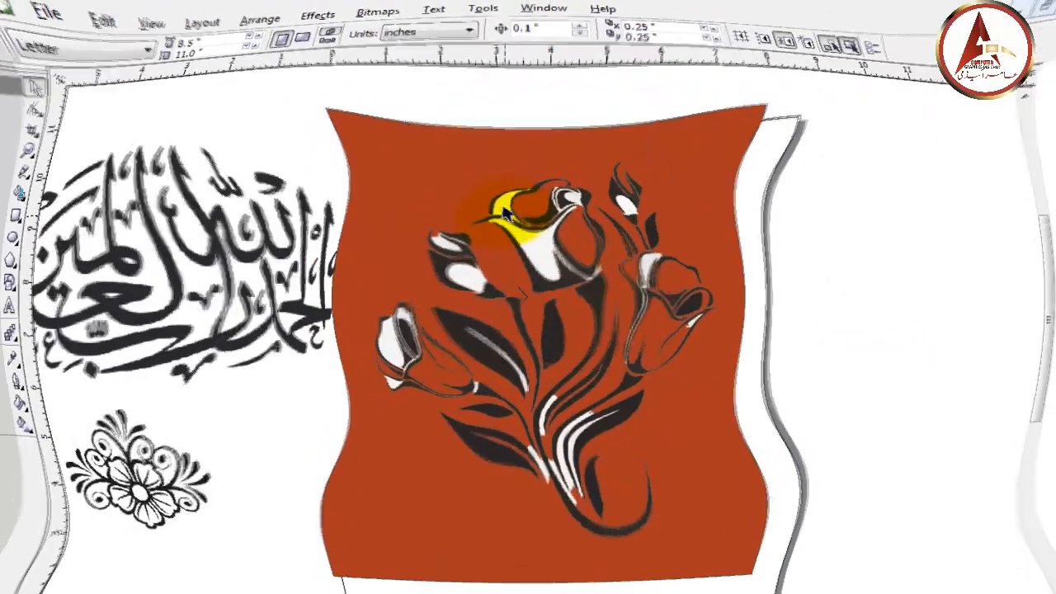
click(532, 258)
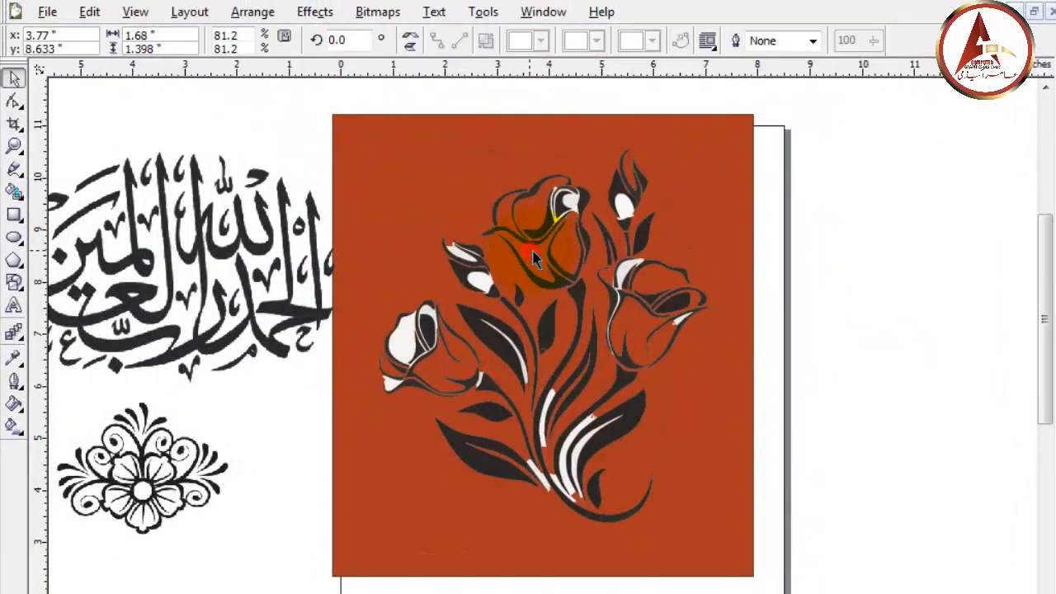
click(573, 201)
key(Delete)
Step: Delete the white piece inside the upper-right bud and the one on the right rose's outer petal
click(625, 204)
key(Delete)
click(625, 274)
key(Delete)
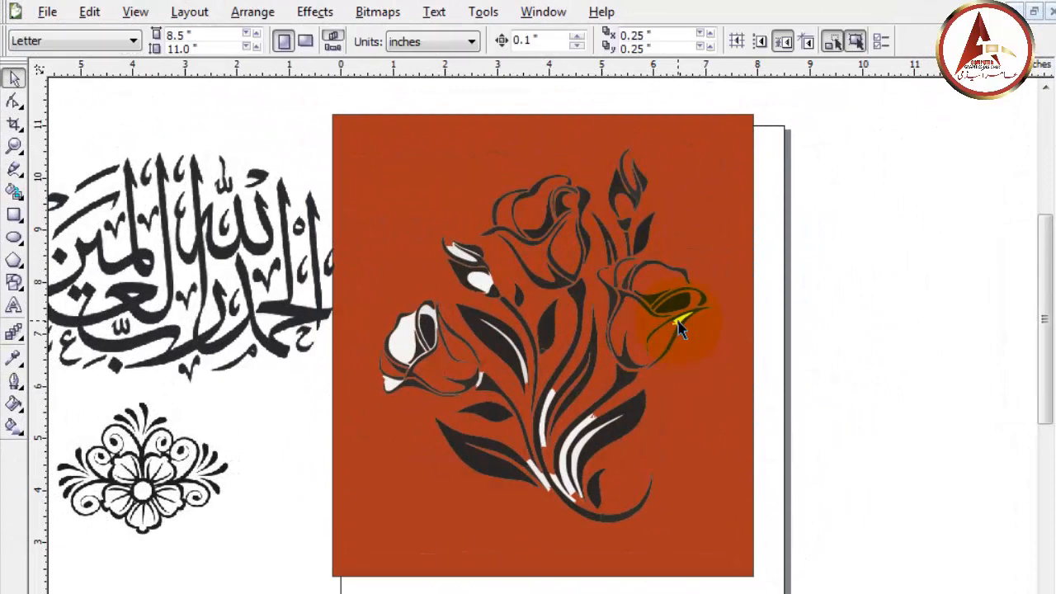
click(832, 375)
Step: Delete the white pieces inside the left bud and the left rose
click(475, 278)
key(Delete)
click(404, 342)
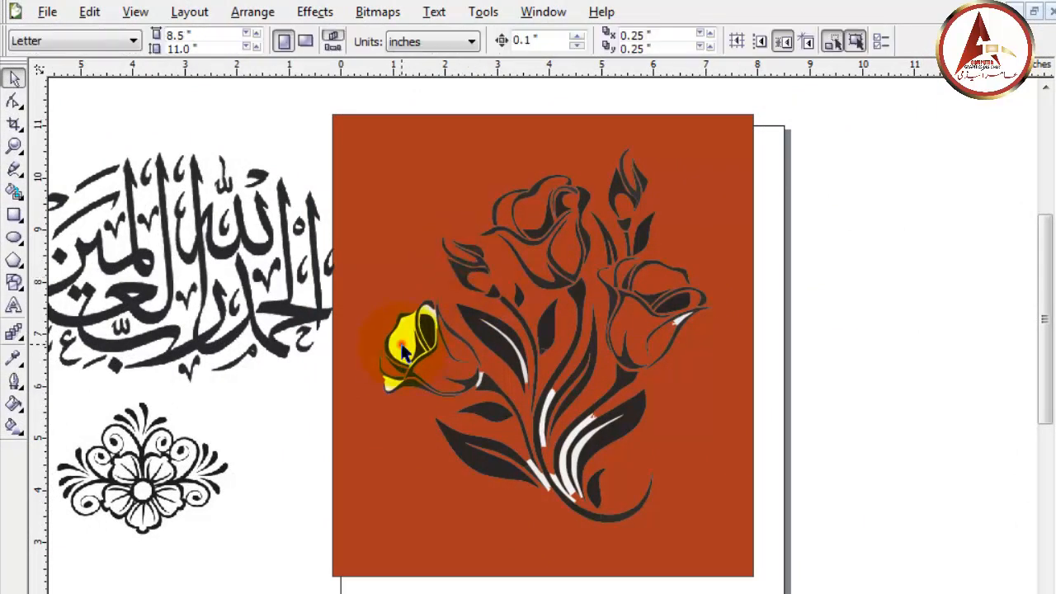
key(Delete)
click(396, 399)
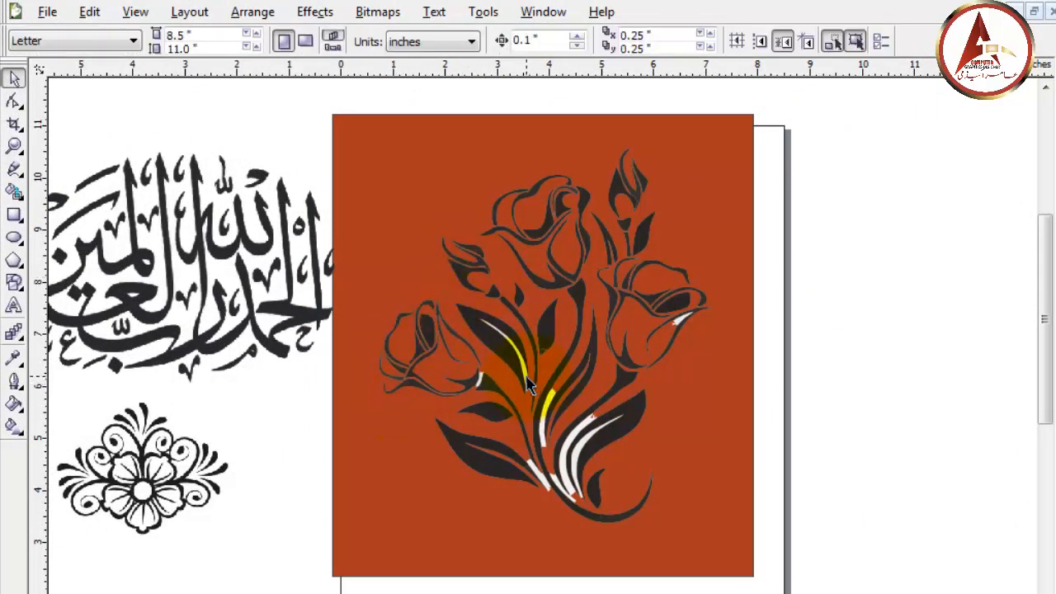
Step: Delete the white strip from the large leaf beside the left rose
click(481, 384)
key(Delete)
click(631, 437)
key(Delete)
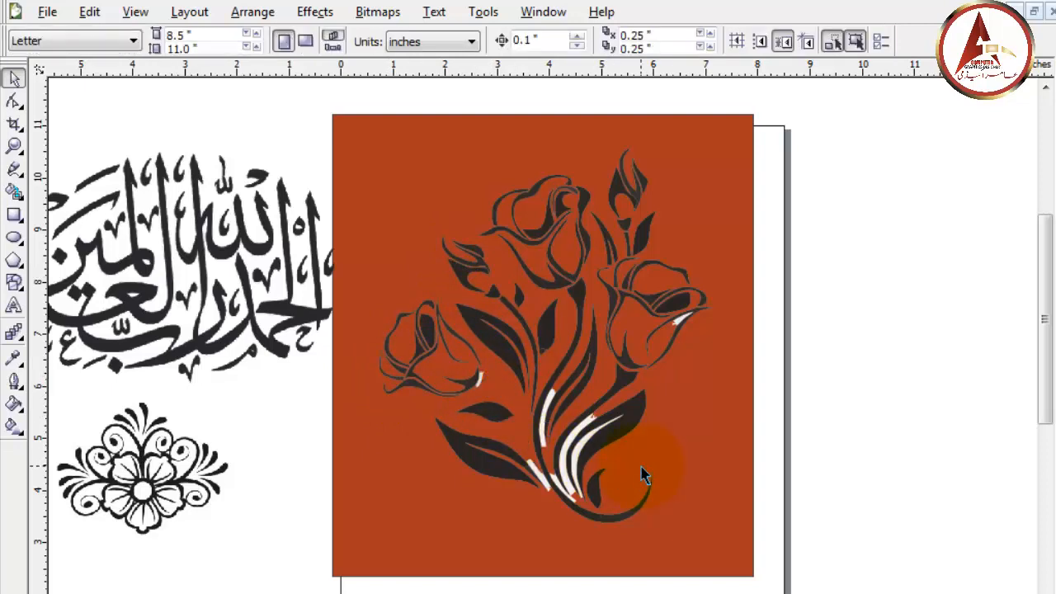
Step: Delete the white strips between the lower stems and in the lower-right leaf
click(577, 475)
click(567, 466)
key(Delete)
click(574, 485)
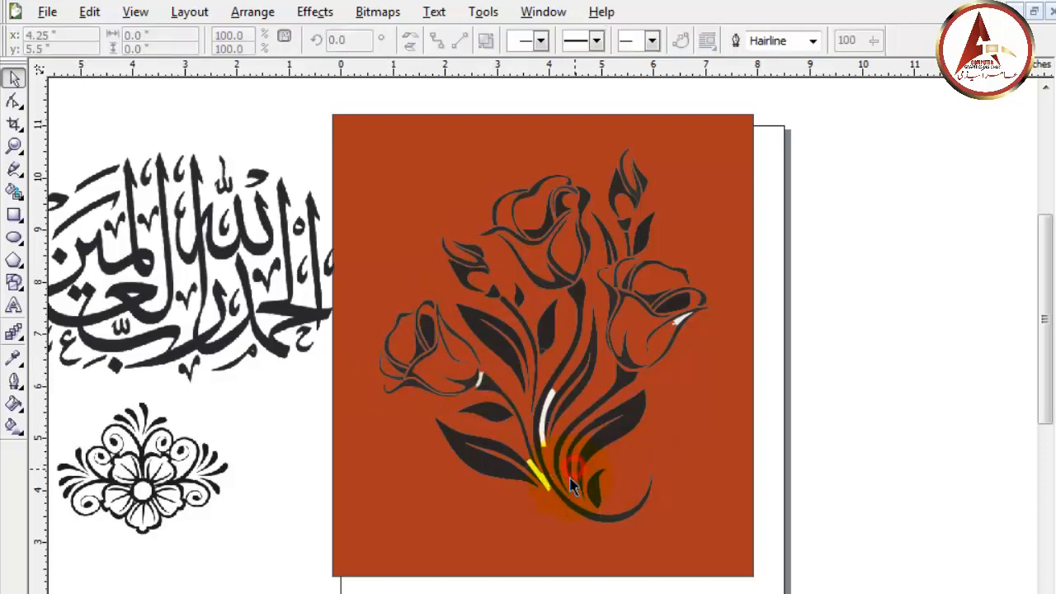
key(Delete)
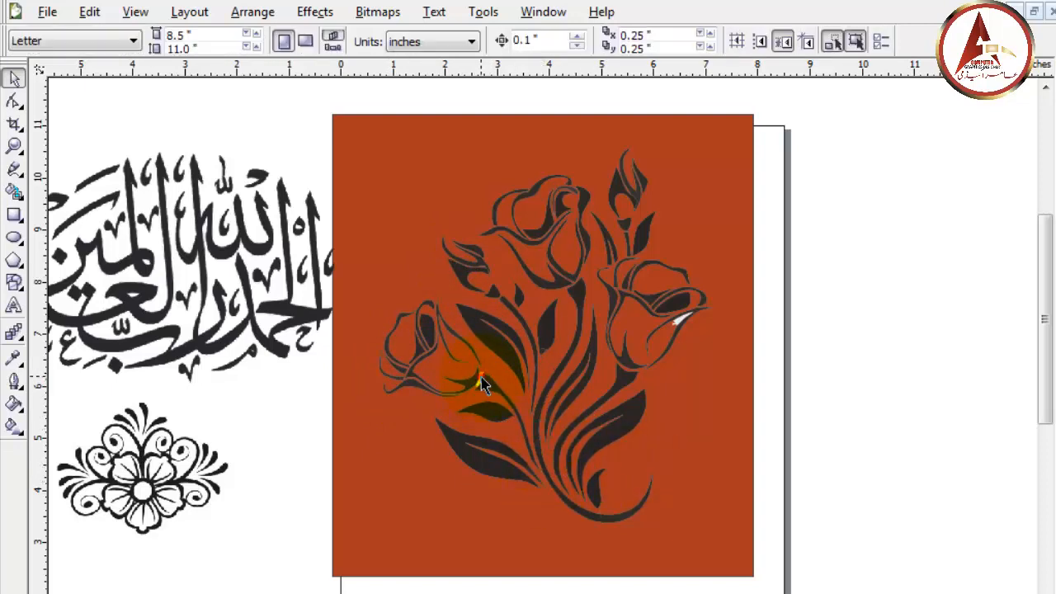
Step: Delete the last white slivers at the base of the left rose and on the edge of the right rose
click(481, 381)
key(z)
drag(407, 273, 736, 426)
click(14, 77)
click(194, 406)
drag(271, 426, 283, 358)
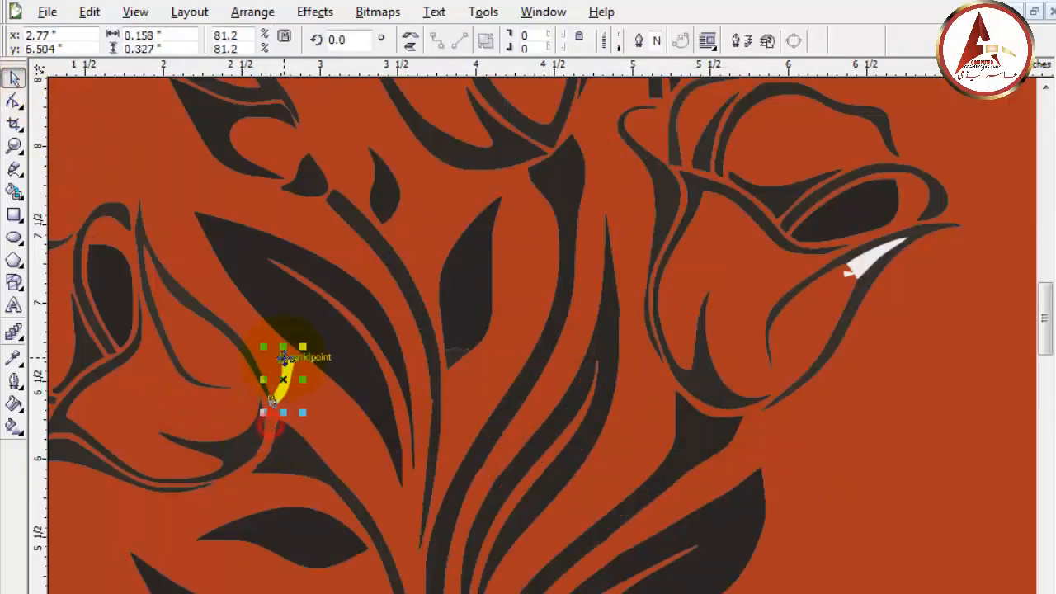
key(Delete)
scroll(750, 330, down, 3)
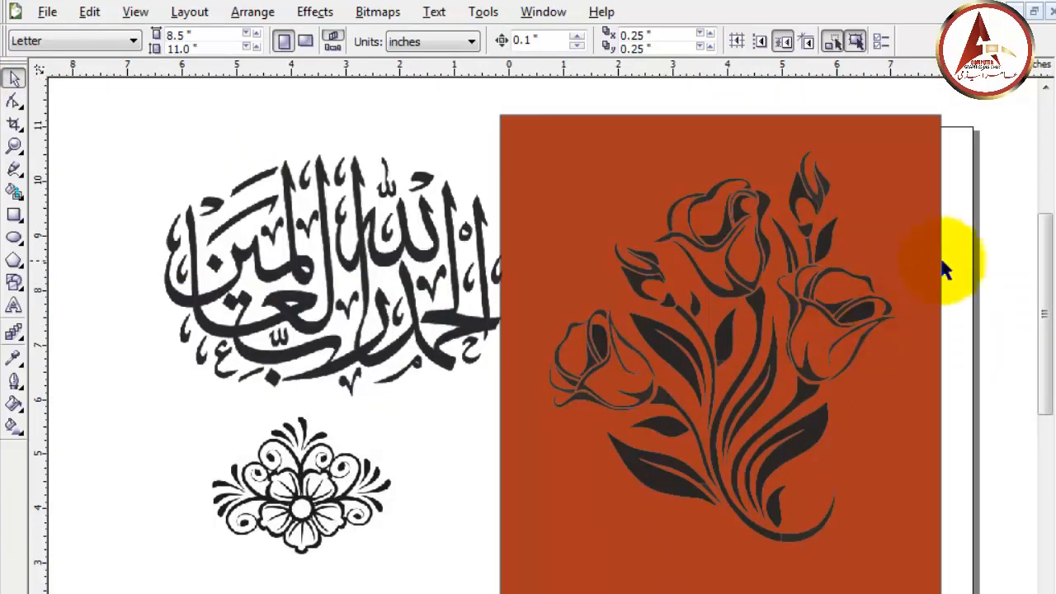
Step: Weld all the black bouquet pieces into one object and fill it white
drag(972, 122, 501, 576)
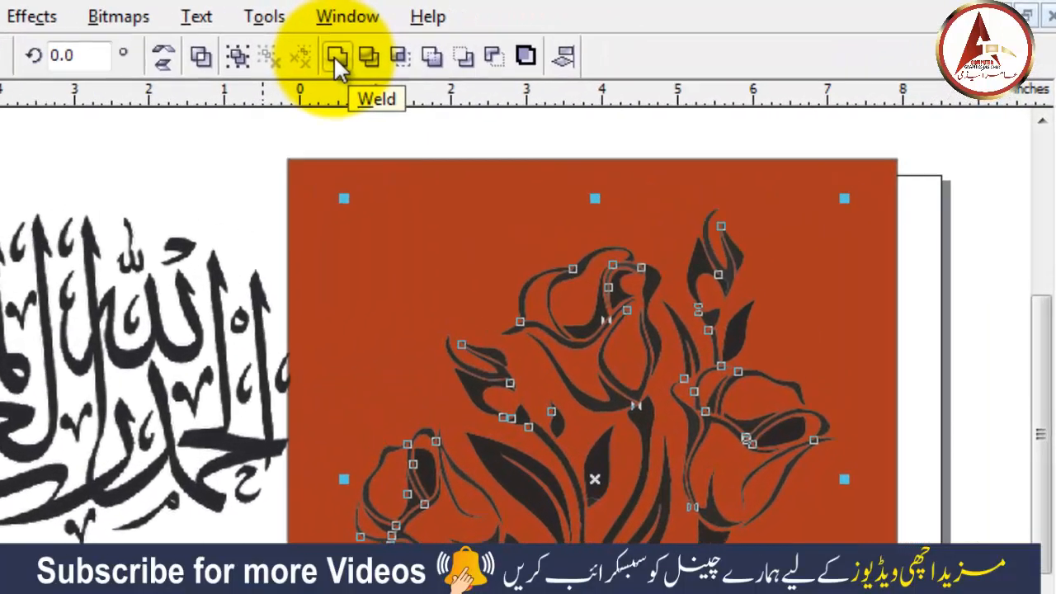
click(334, 55)
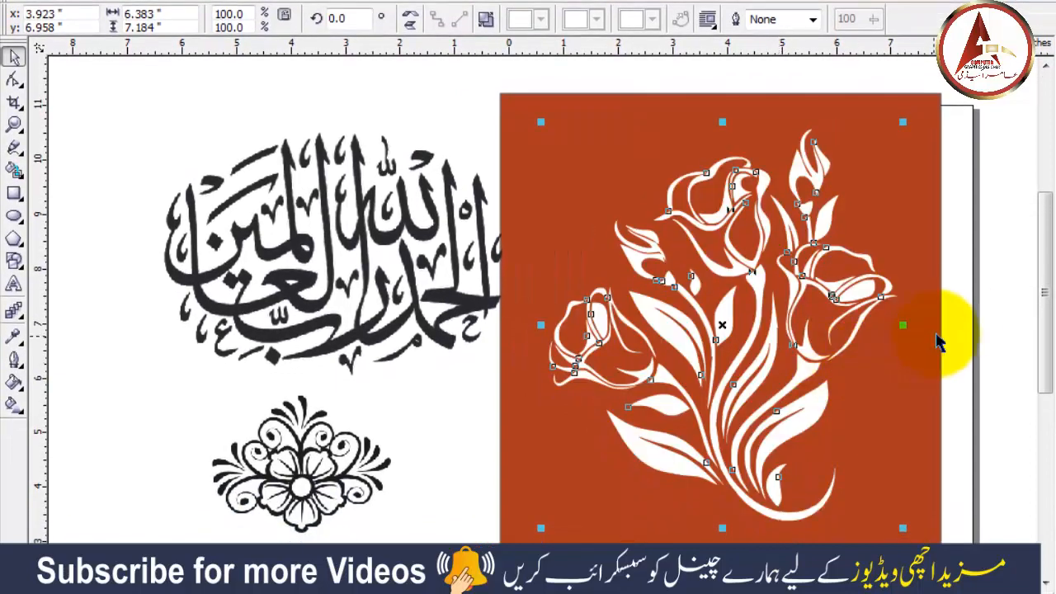
click(960, 309)
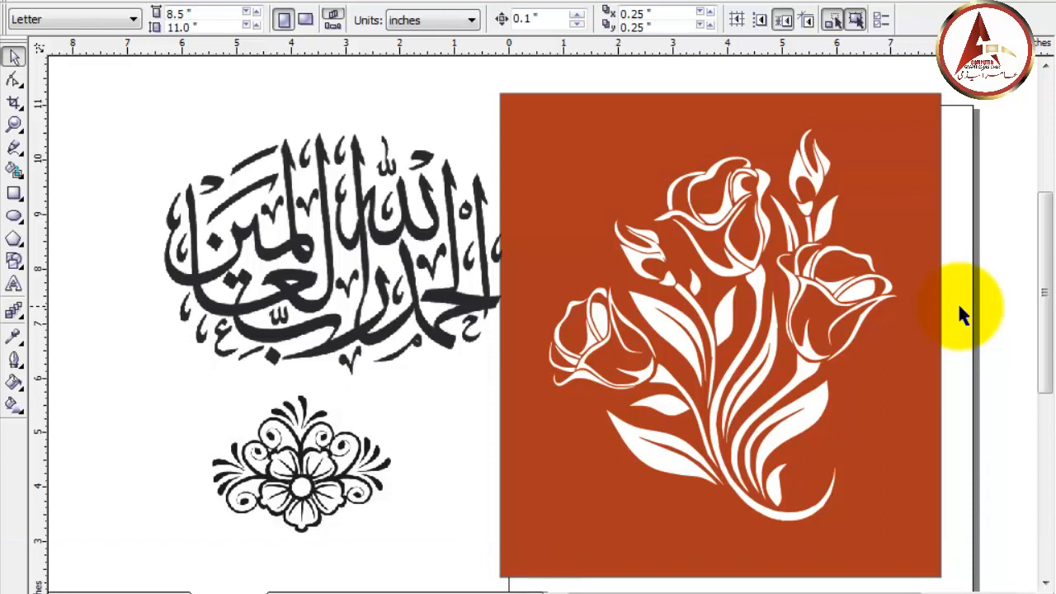
Step: Fill the welded bouquet with yellow
click(861, 287)
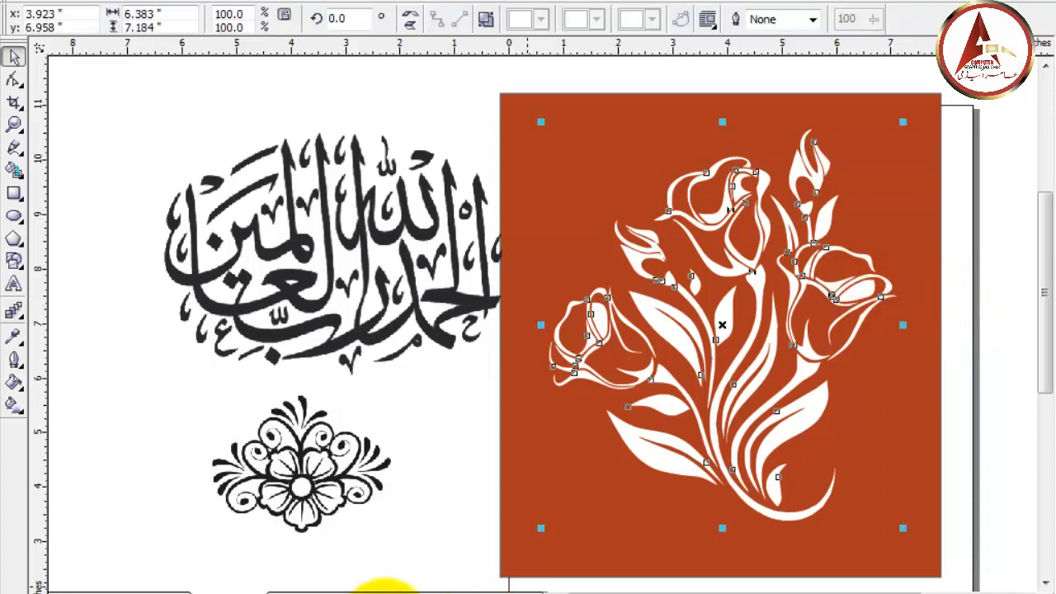
click(971, 424)
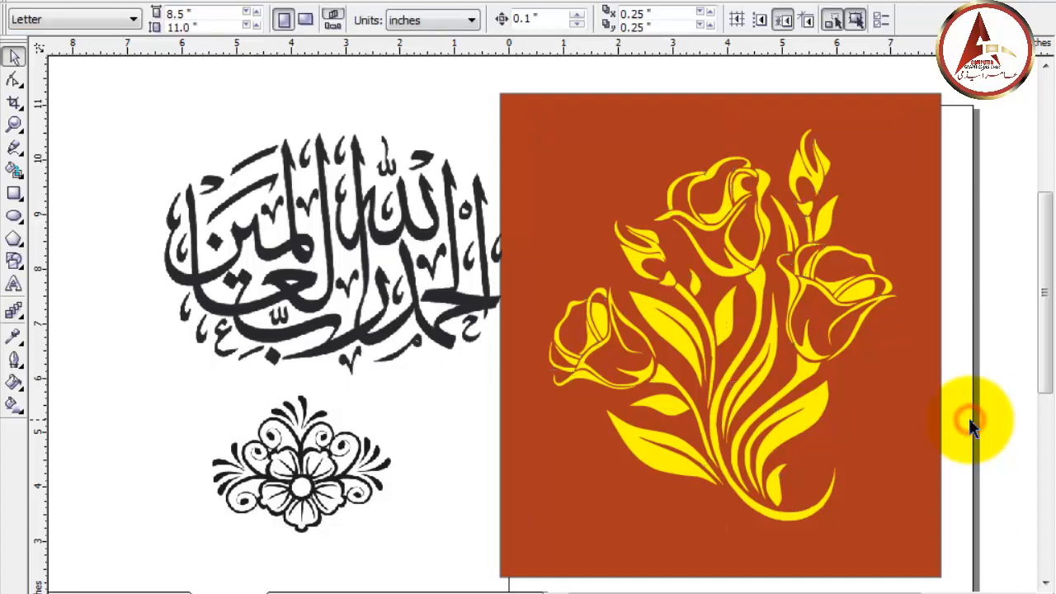
Step: Inspect the edges of the calligraphy bitmap up close and move the bitmap clear of the orange-brown rectangle
key(z)
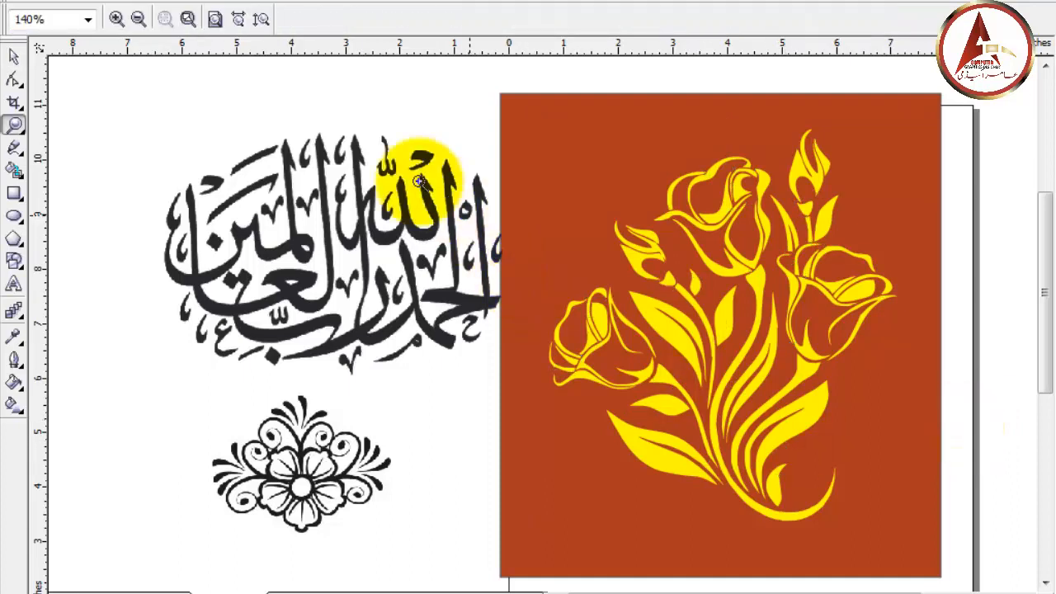
drag(237, 156, 443, 347)
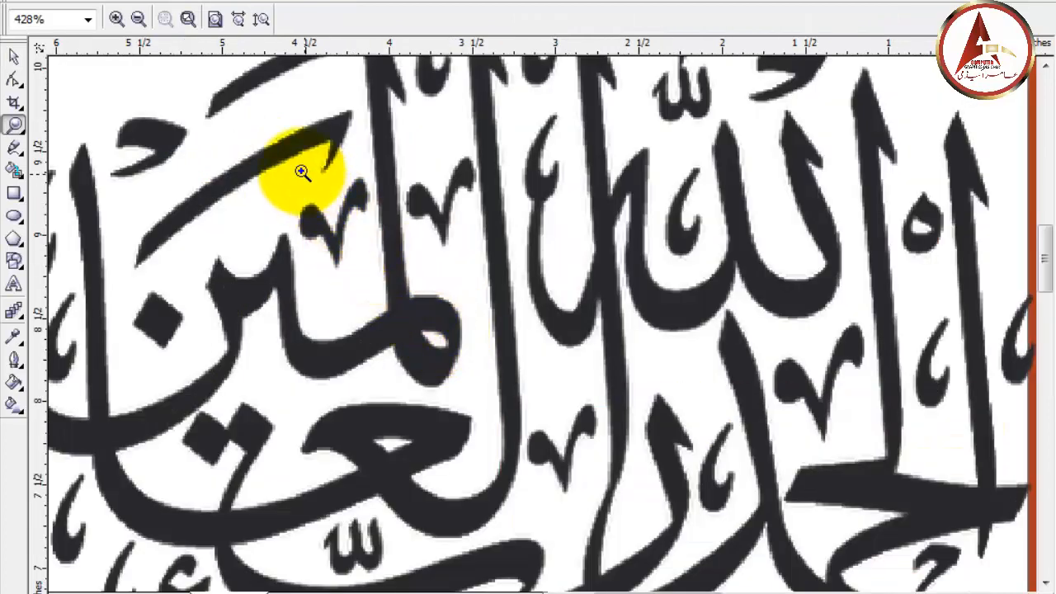
drag(302, 172, 582, 387)
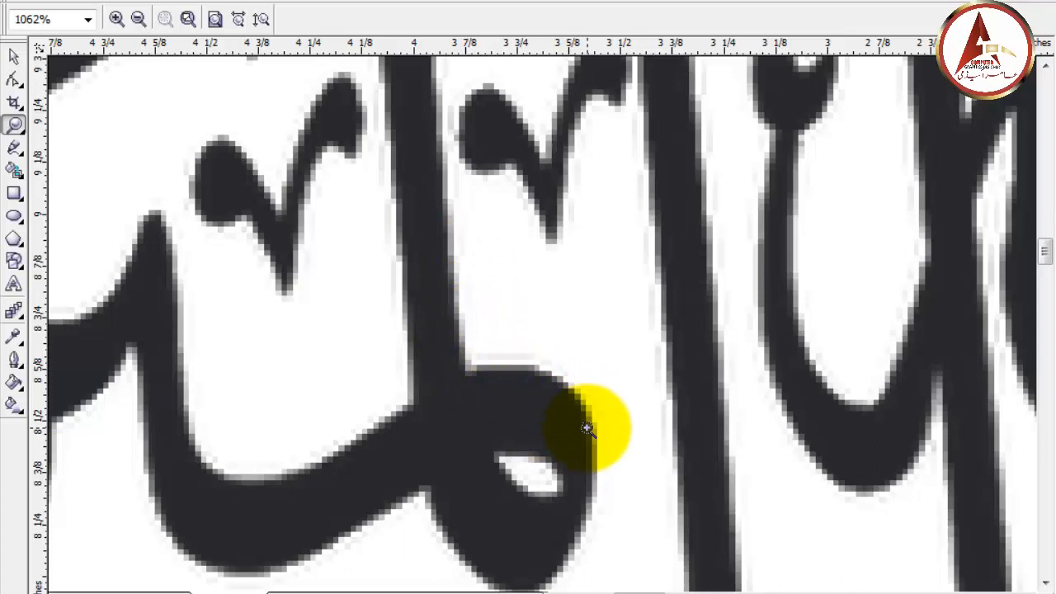
click(14, 56)
click(436, 311)
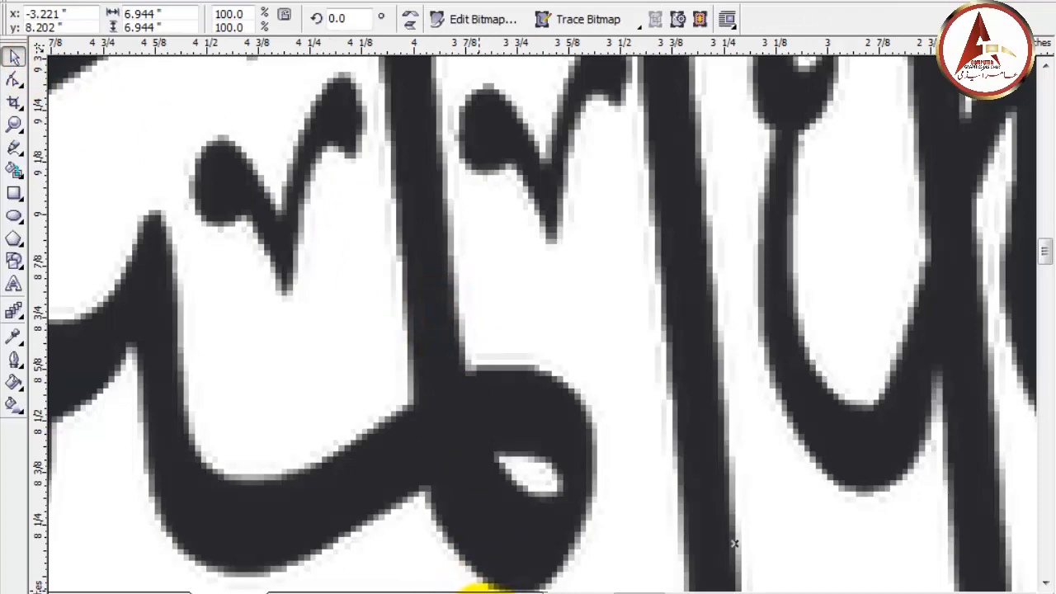
key(F4)
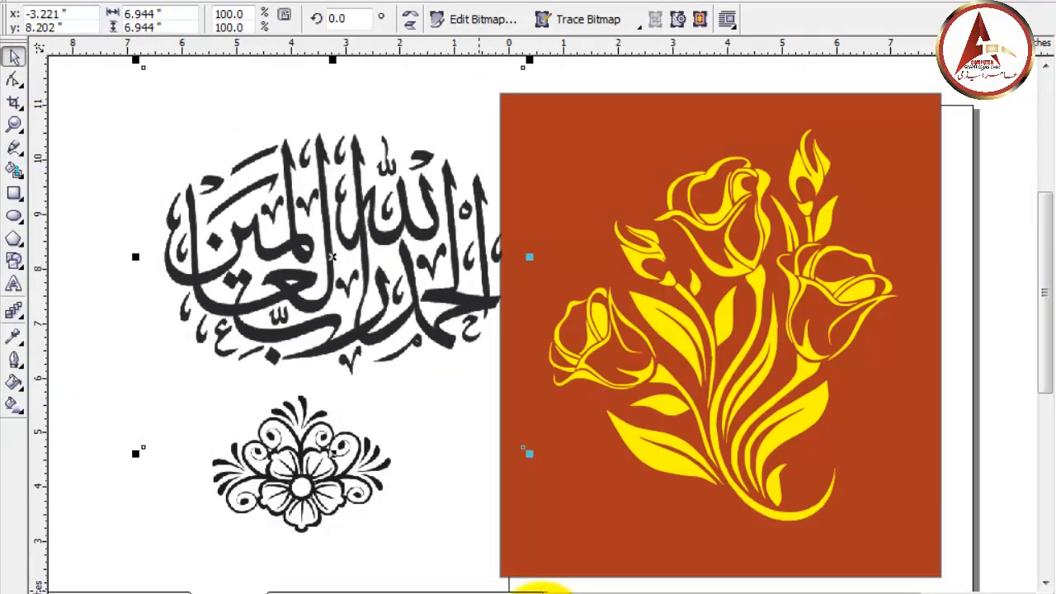
click(451, 479)
drag(410, 297, 384, 284)
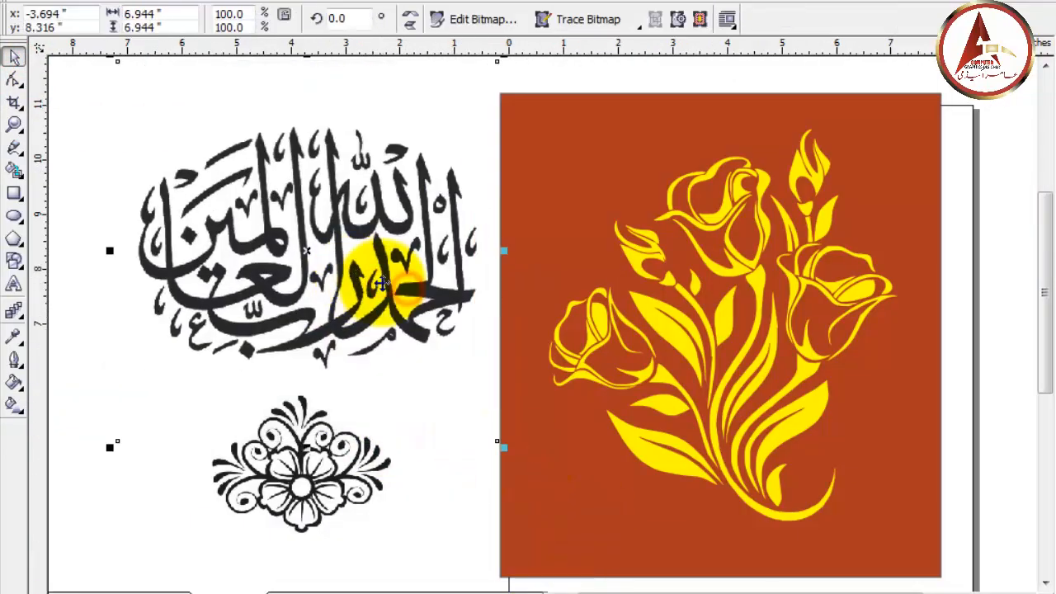
Step: Fill the welded rose bouquet with white
key(z)
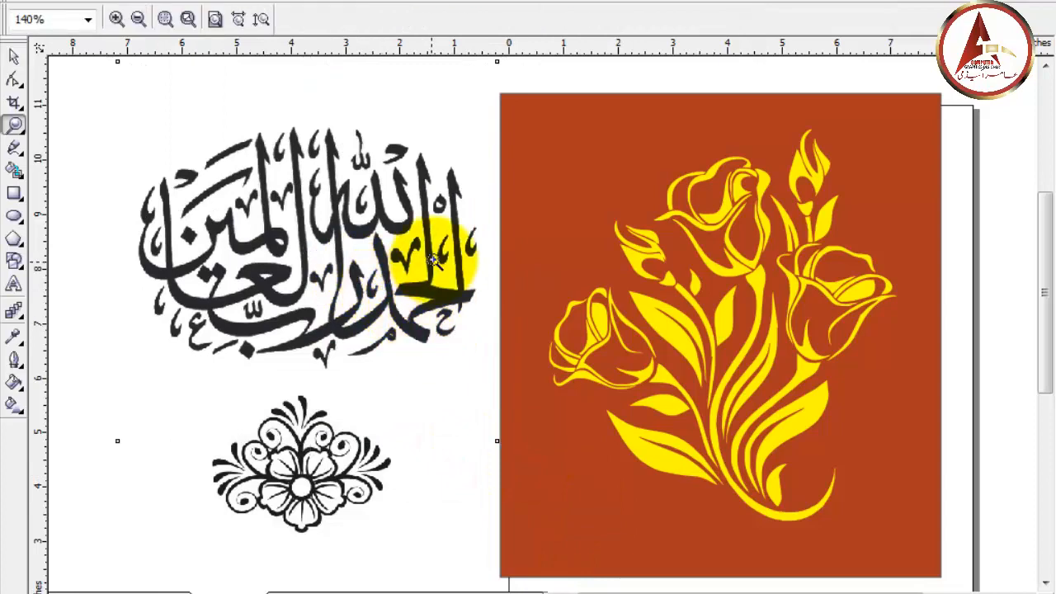
drag(370, 165, 806, 438)
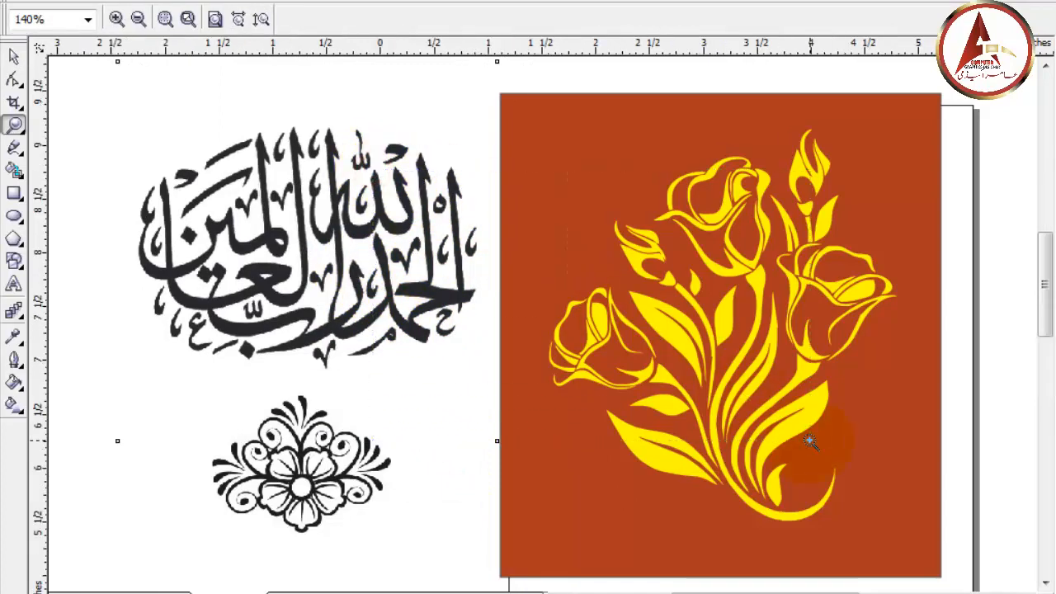
click(13, 56)
click(675, 335)
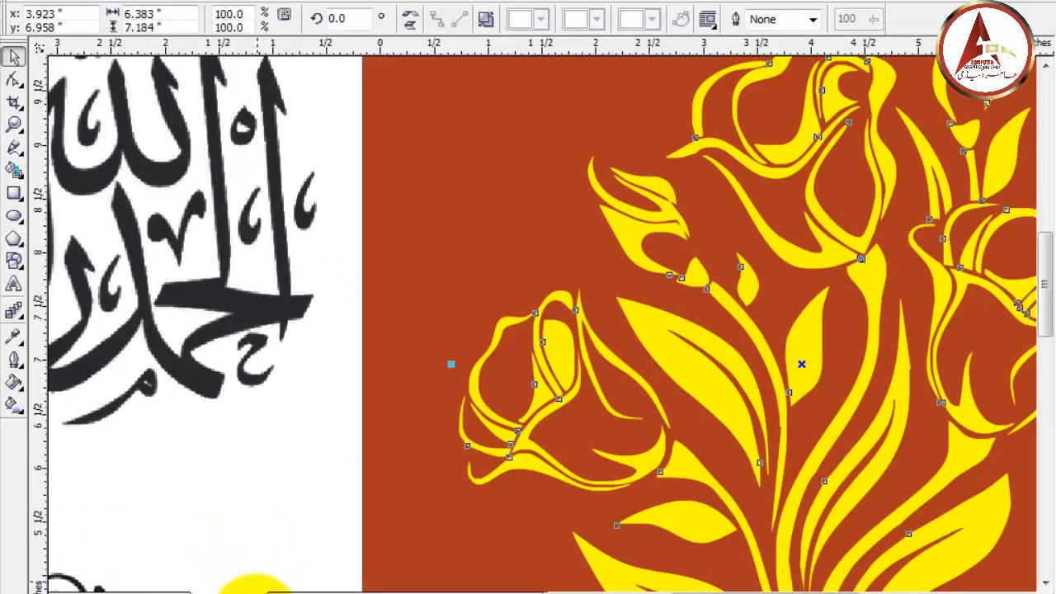
click(346, 591)
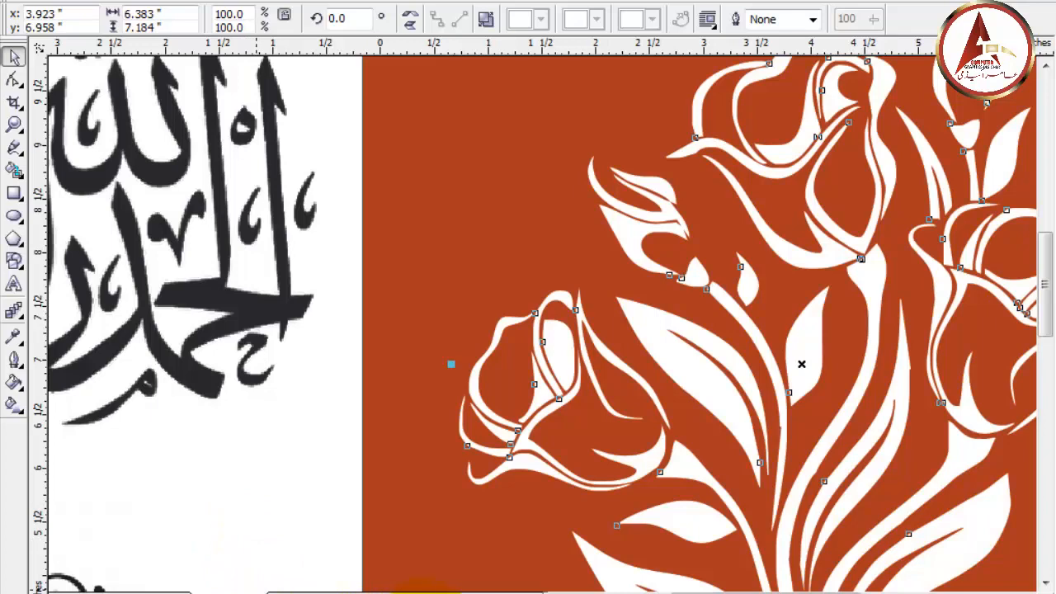
Step: Try an orange-red fill on the bouquet and set its fill back to white
click(438, 591)
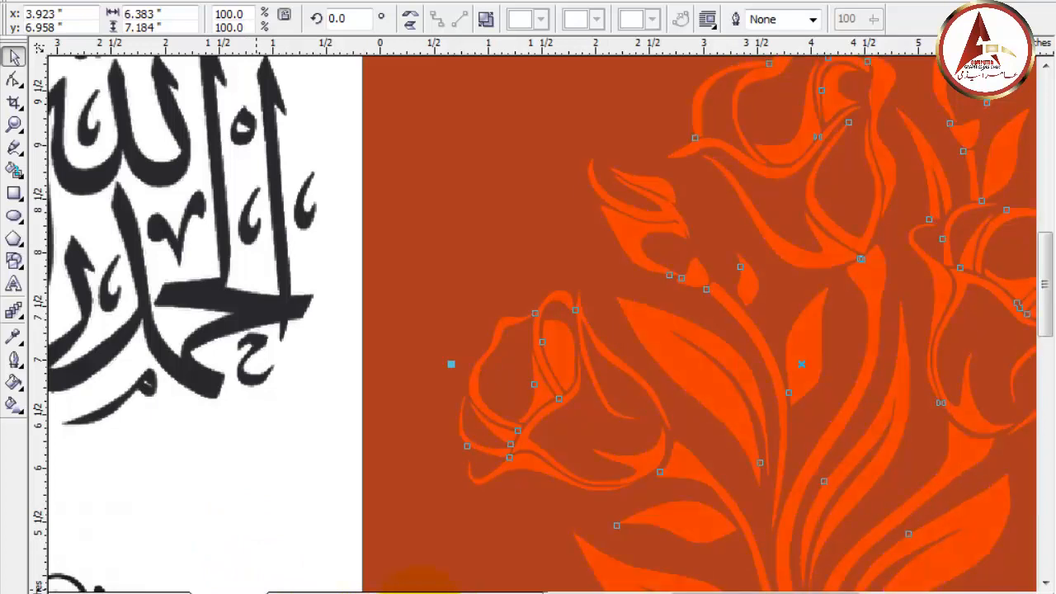
click(241, 589)
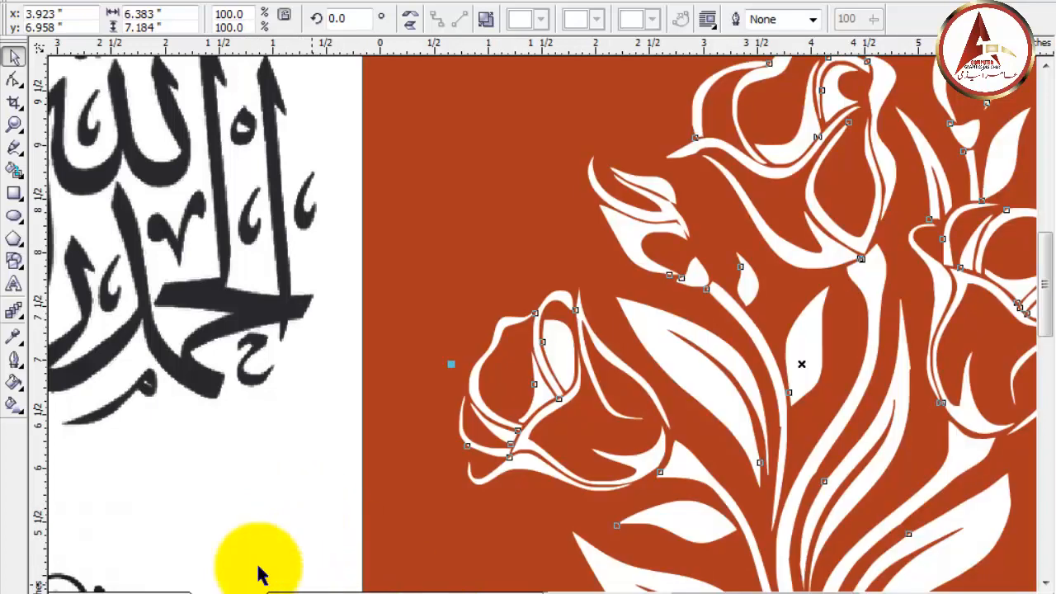
click(260, 488)
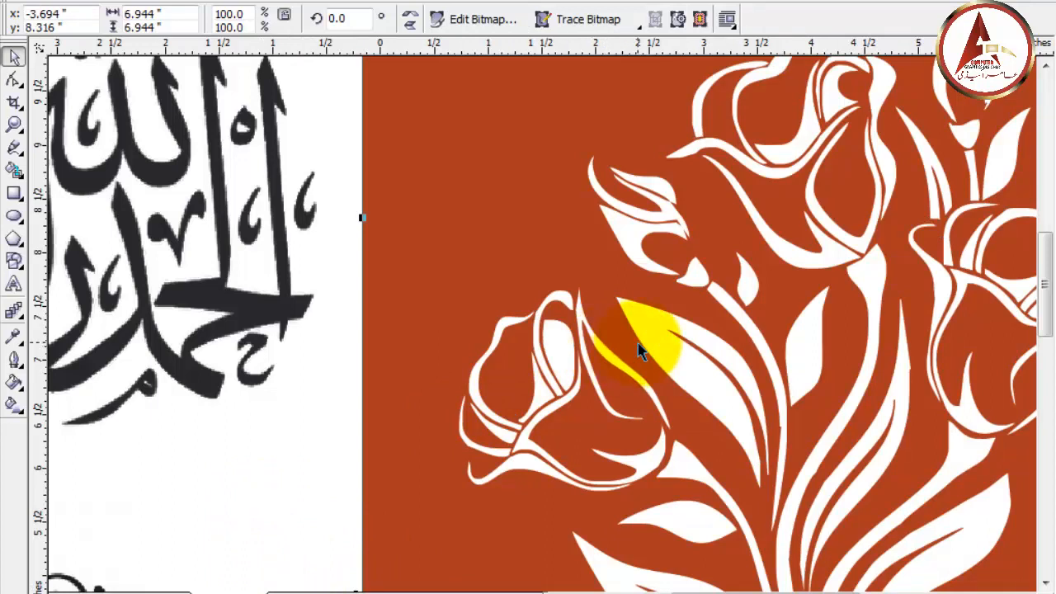
Step: Examine the vector edges at the tip of the large leaf beside the left rose
key(z)
drag(597, 275, 732, 410)
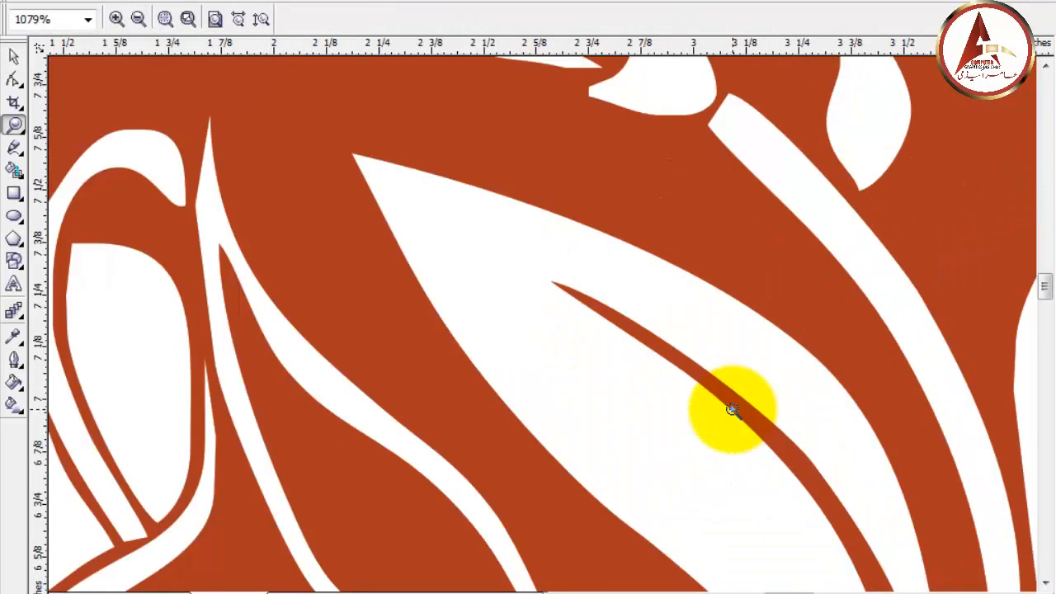
drag(330, 124, 528, 313)
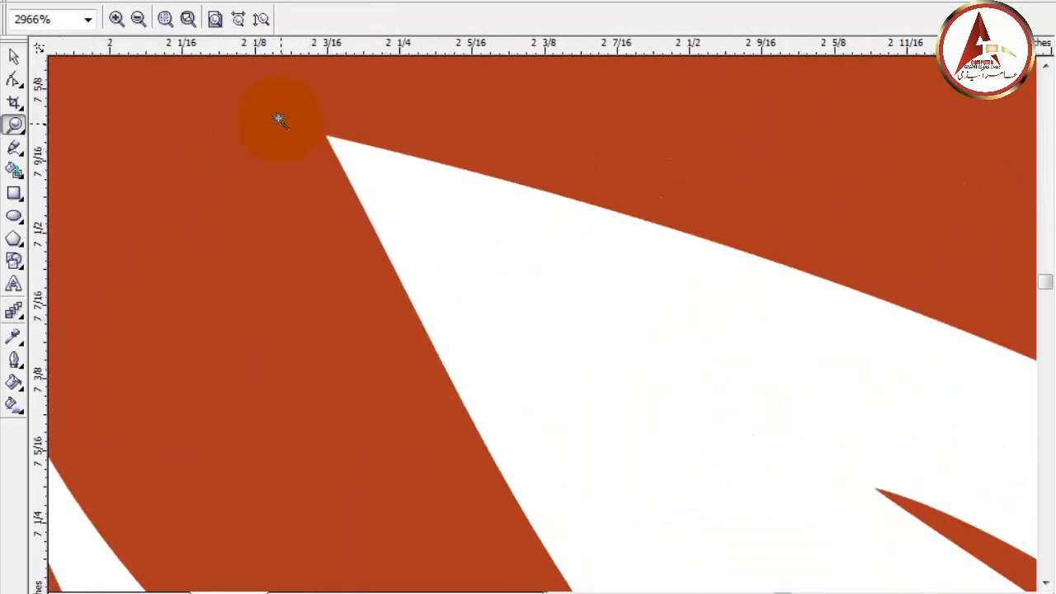
Step: Inspect the sharpness of the leaf's pointed edge at higher magnification and return to the overview of all artwork
drag(279, 120, 559, 311)
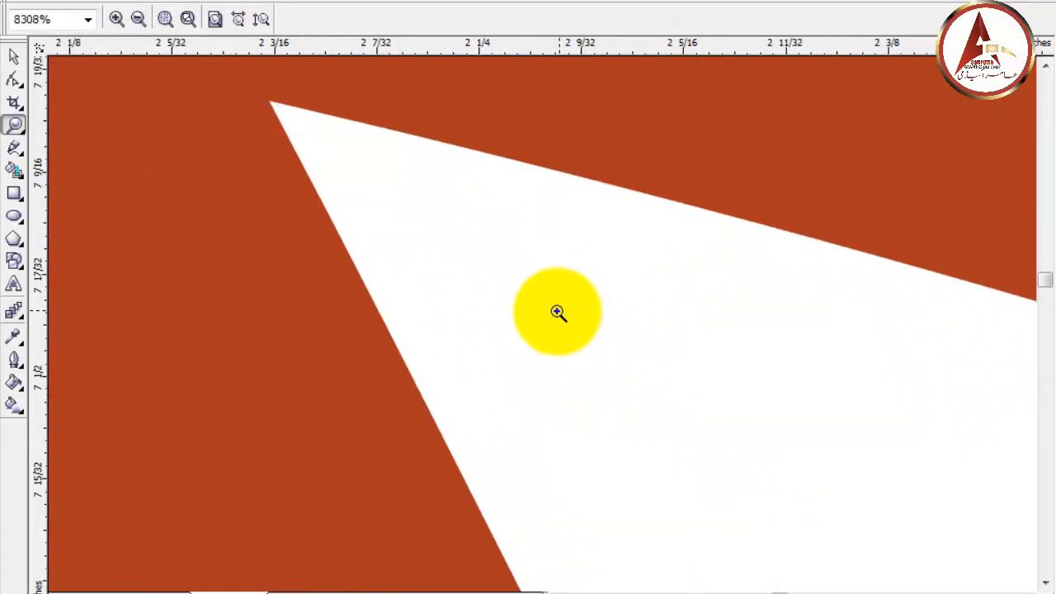
click(15, 59)
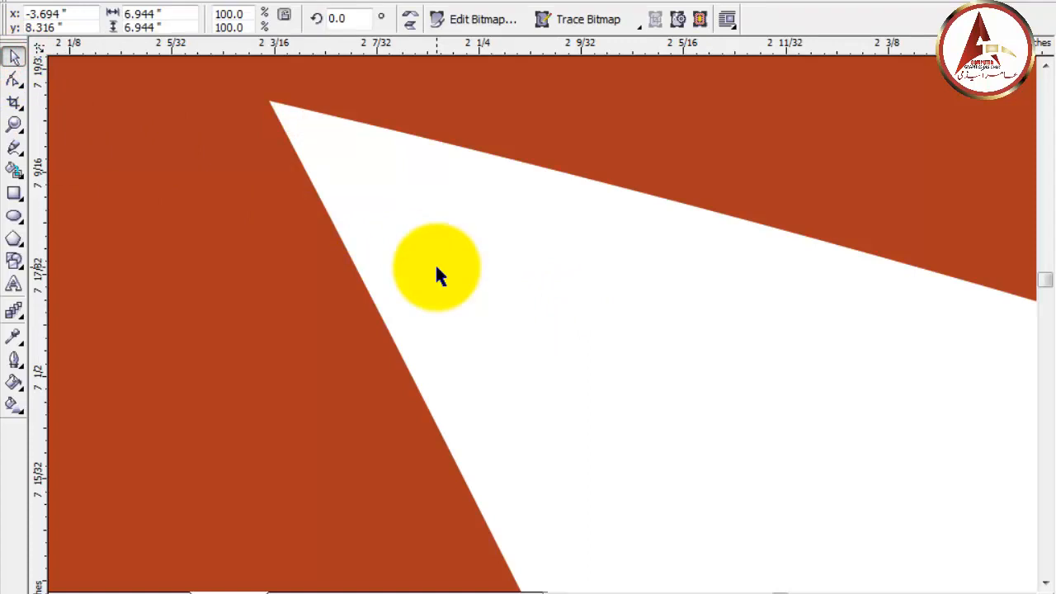
key(F4)
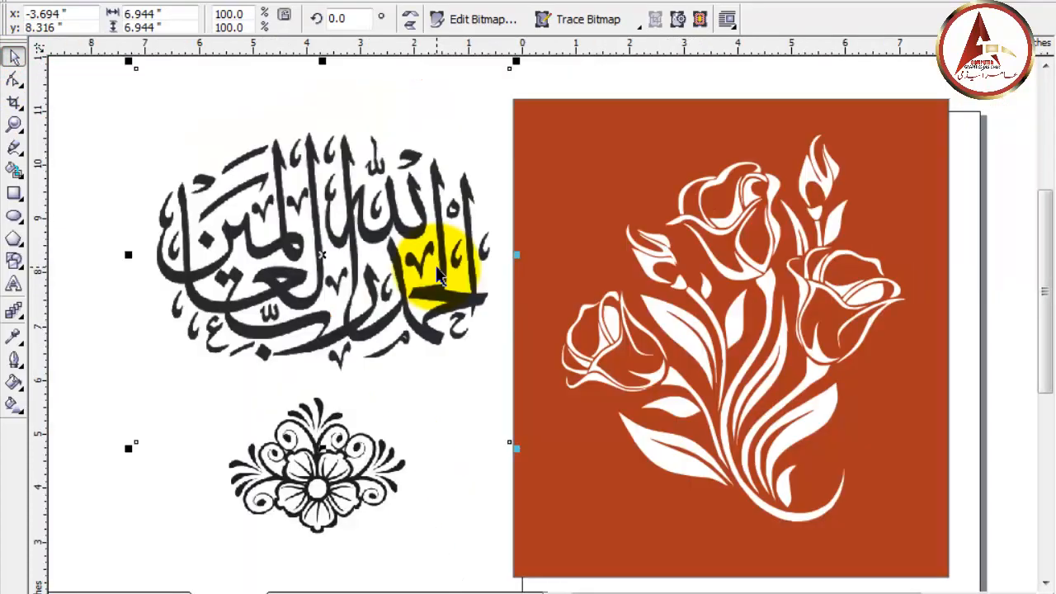
click(973, 351)
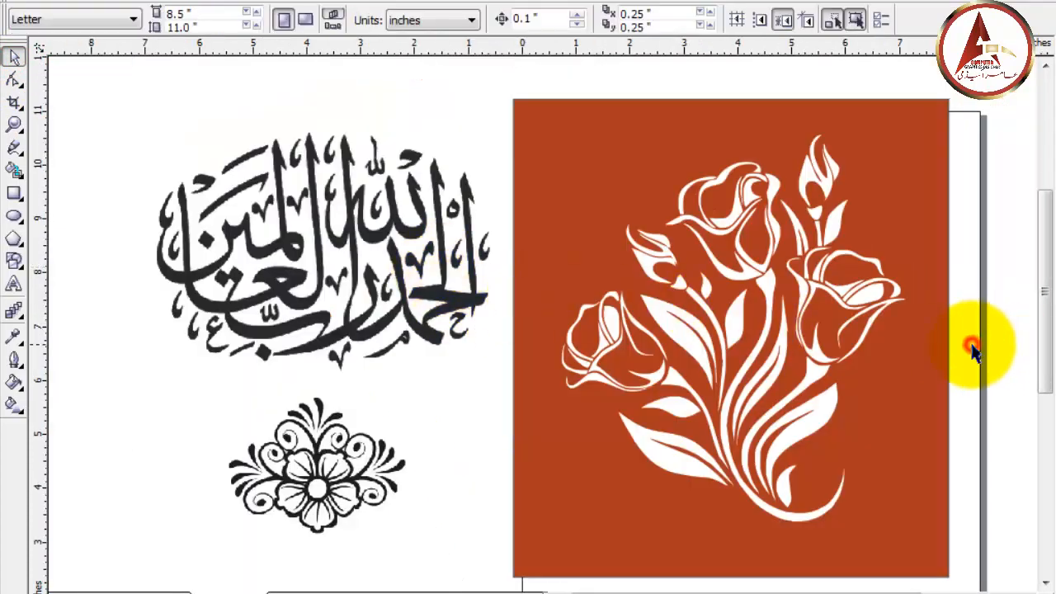
click(698, 369)
Step: Trace the black flower ornament bitmap and move the traced copy onto the lower-left area of the orange-brown rectangle
click(336, 468)
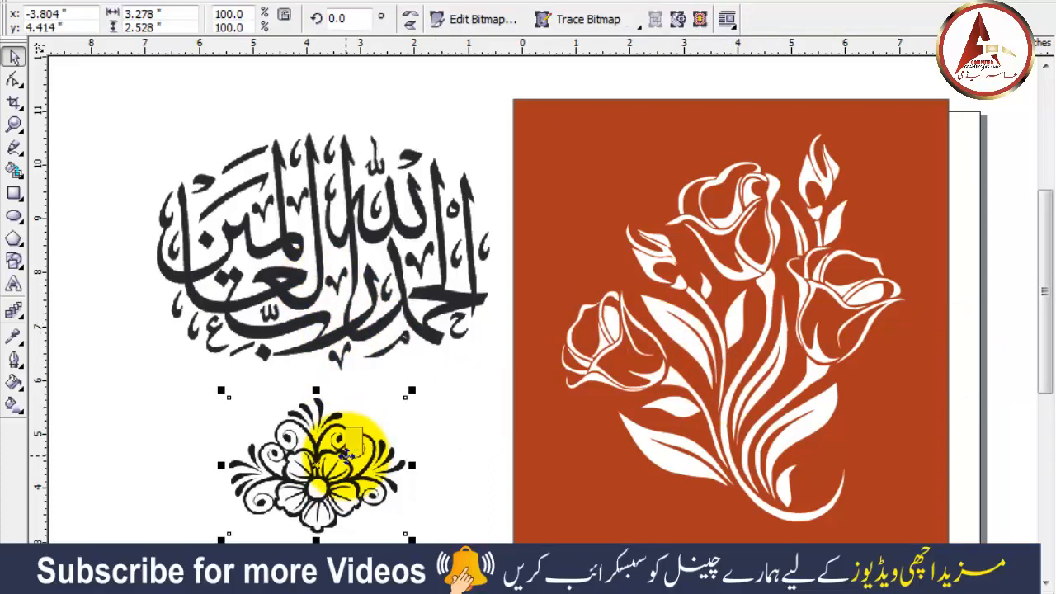
right_click(347, 450)
mouse_move(448, 103)
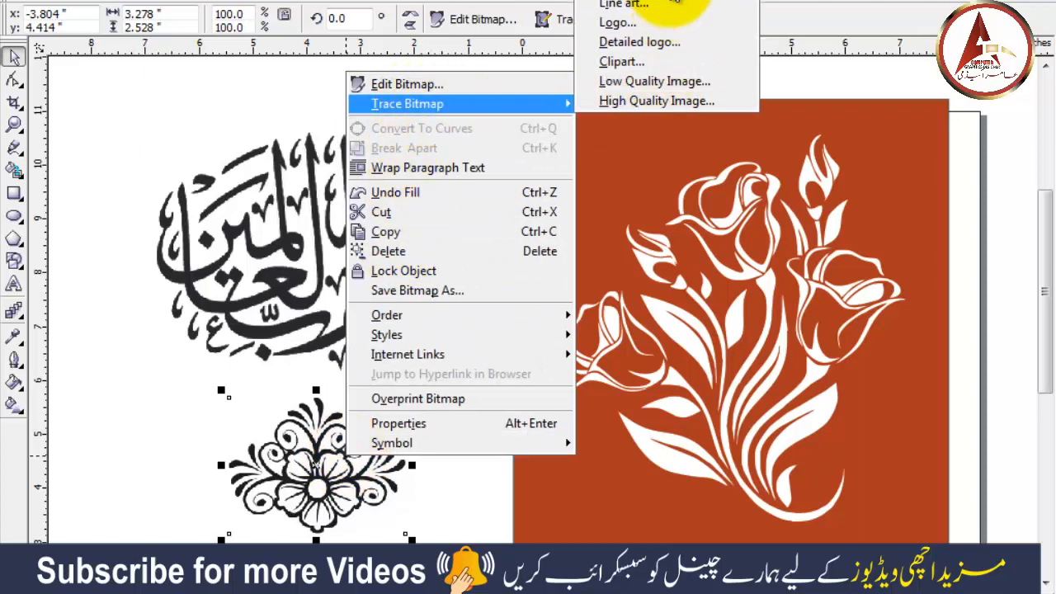
click(652, 4)
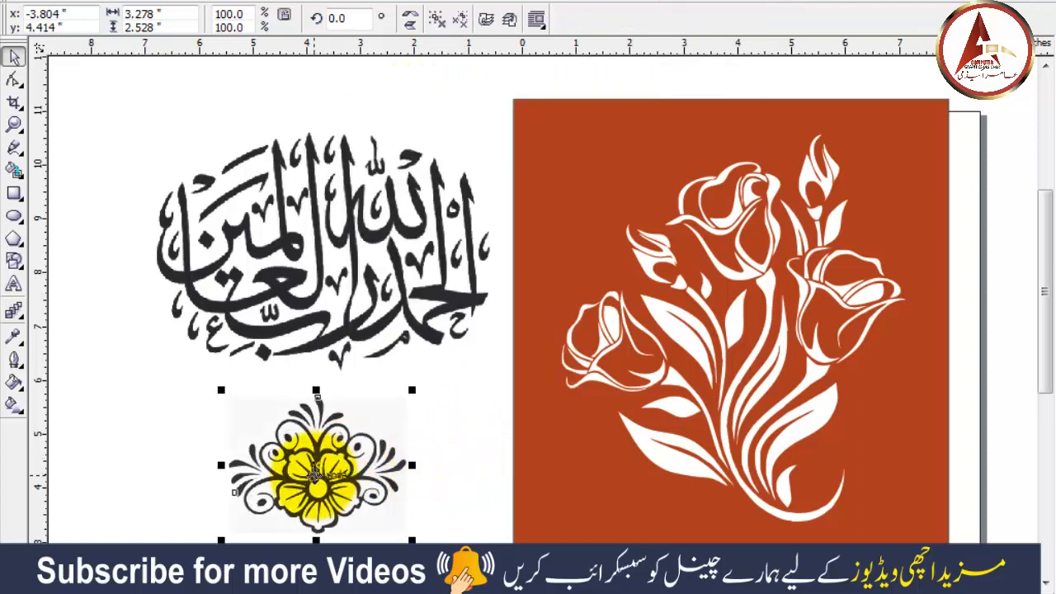
mouse_move(313, 470)
mouse_down()
mouse_move(602, 495)
mouse_move(608, 514)
mouse_move(607, 498)
mouse_up()
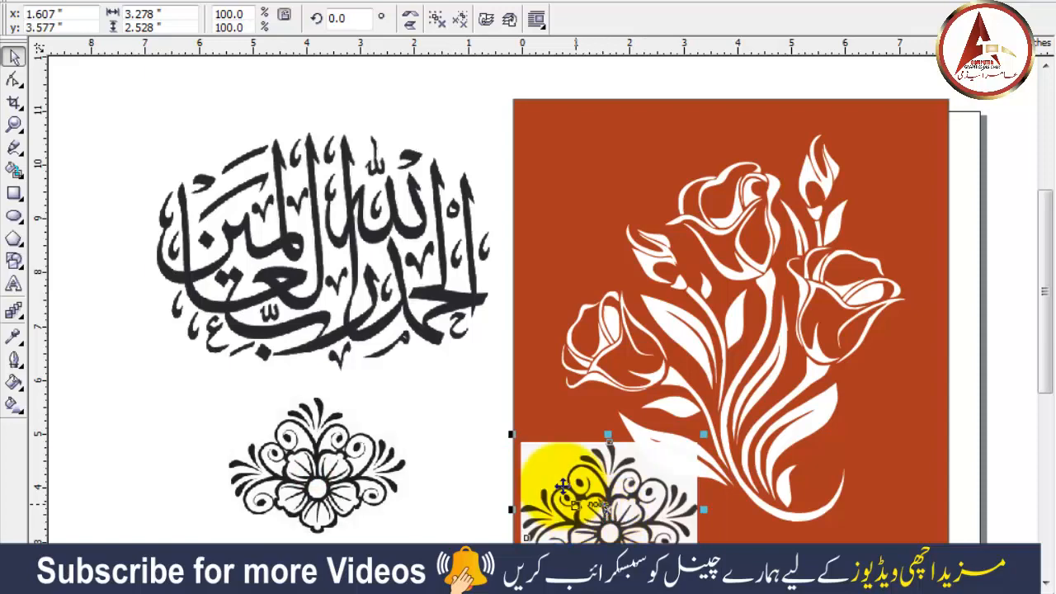
Step: Scale the traced flower ornament down to about 46% and place it inside the rectangle's lower-left corner
key(z)
scroll(528, 417, down, 2)
drag(487, 426, 718, 532)
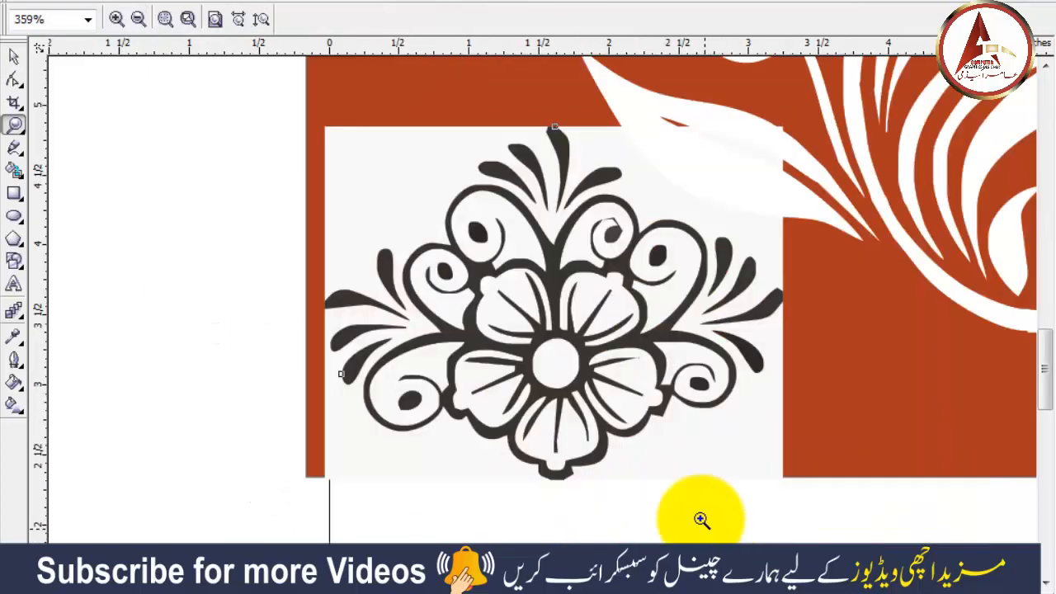
click(14, 56)
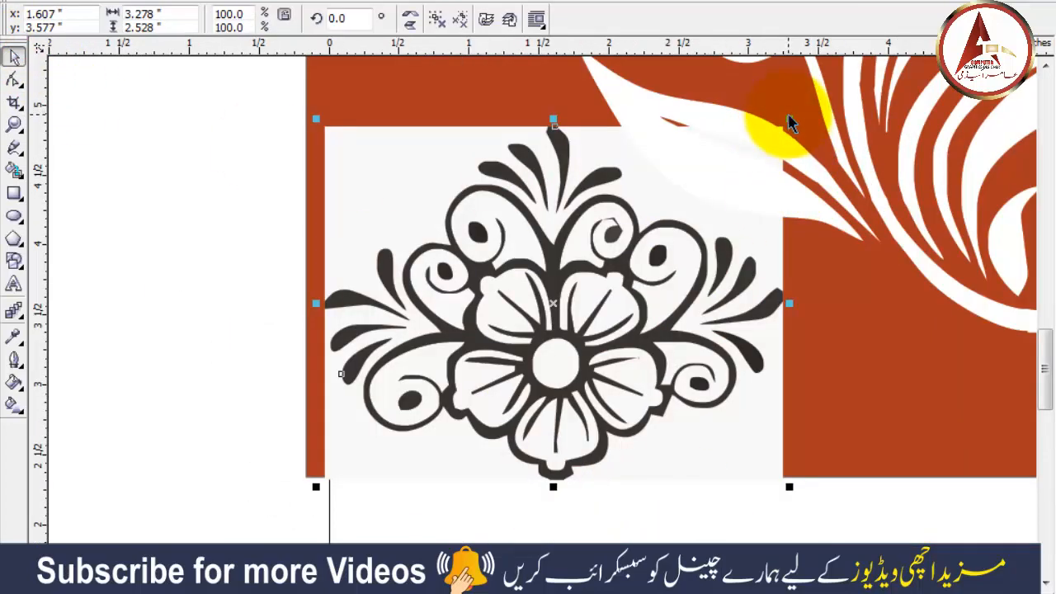
drag(790, 123, 660, 247)
drag(578, 304, 495, 303)
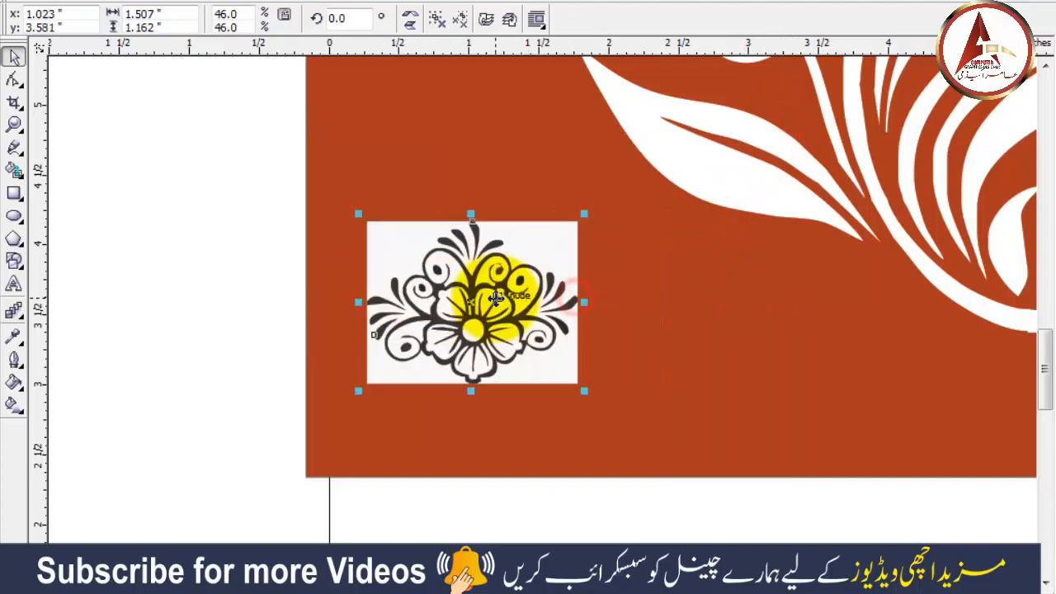
Step: Ungroup the traced ornament, remove its pale background piece and colour the flower shapes yellow
click(437, 19)
click(220, 342)
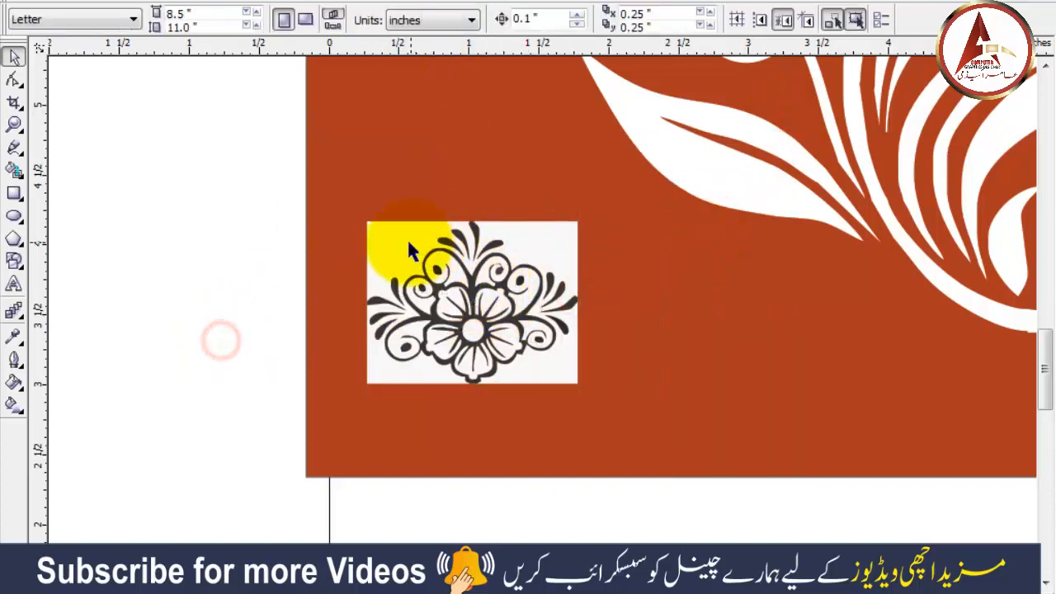
drag(415, 245, 351, 223)
key(Delete)
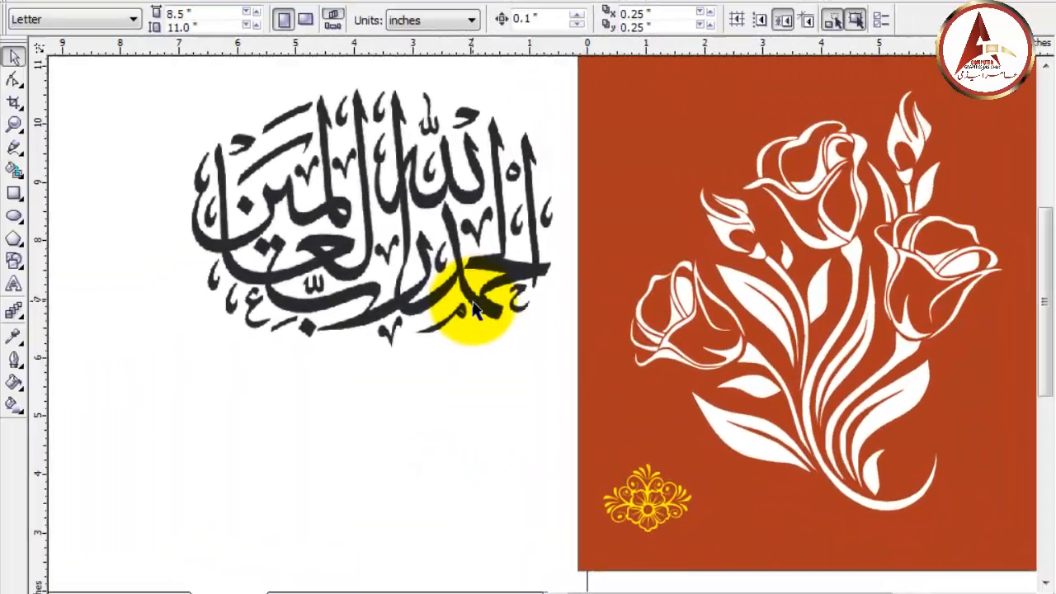
Step: Trace the calligraphy bitmap as a Detailed logo with smoothing 25, 29 RGB colours and the background removed
click(449, 307)
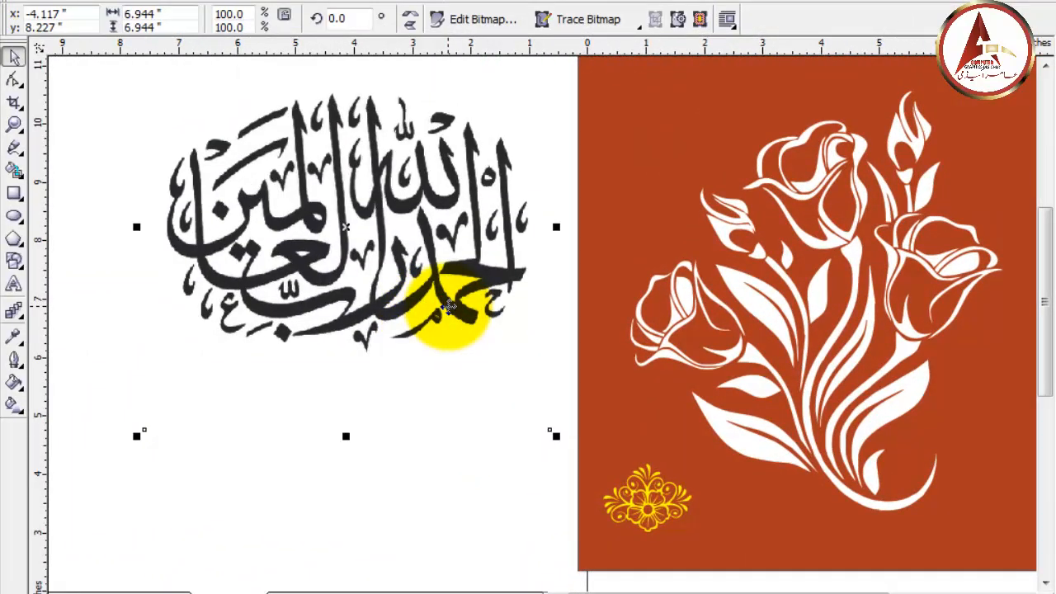
right_click(448, 307)
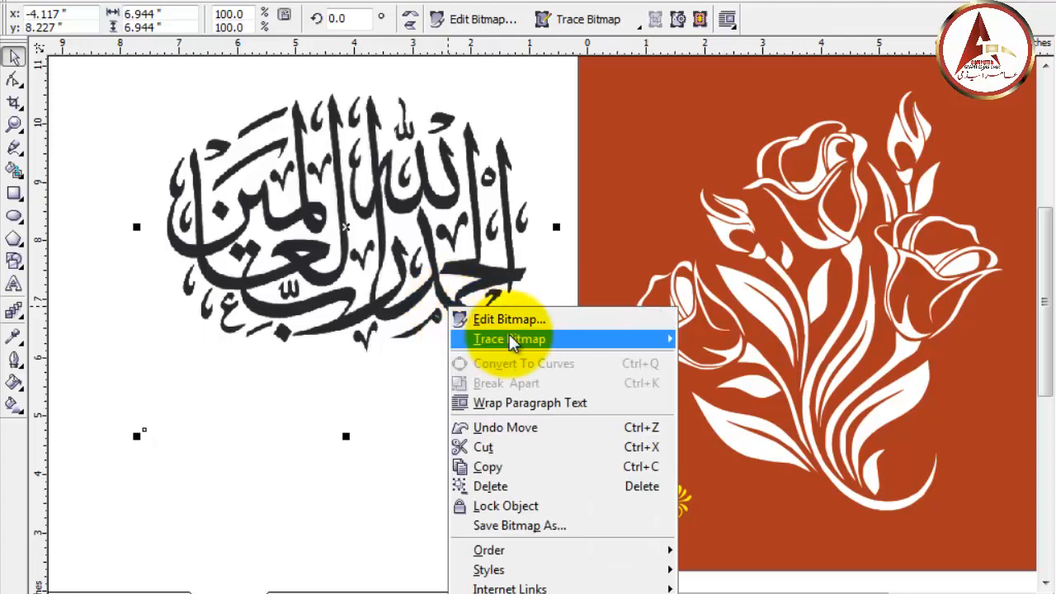
mouse_move(512, 339)
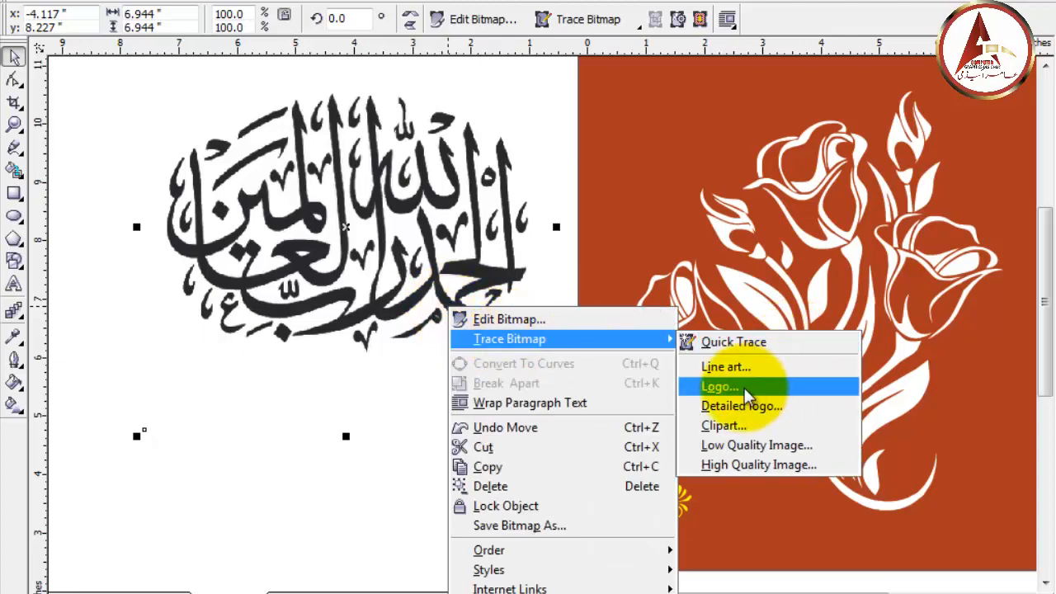
click(742, 406)
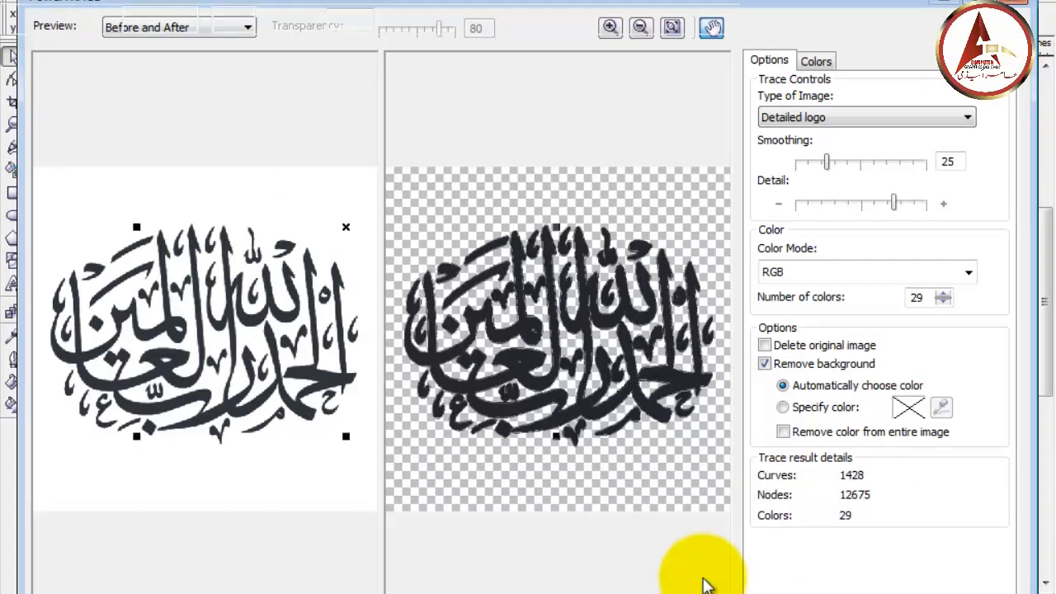
click(684, 569)
Step: Fill the traced calligraphy with pink, delete the original calligraphy bitmap and move the trace up beside the orange-brown rectangle
mouse_move(417, 272)
mouse_down()
mouse_move(409, 499)
mouse_move(401, 492)
mouse_up()
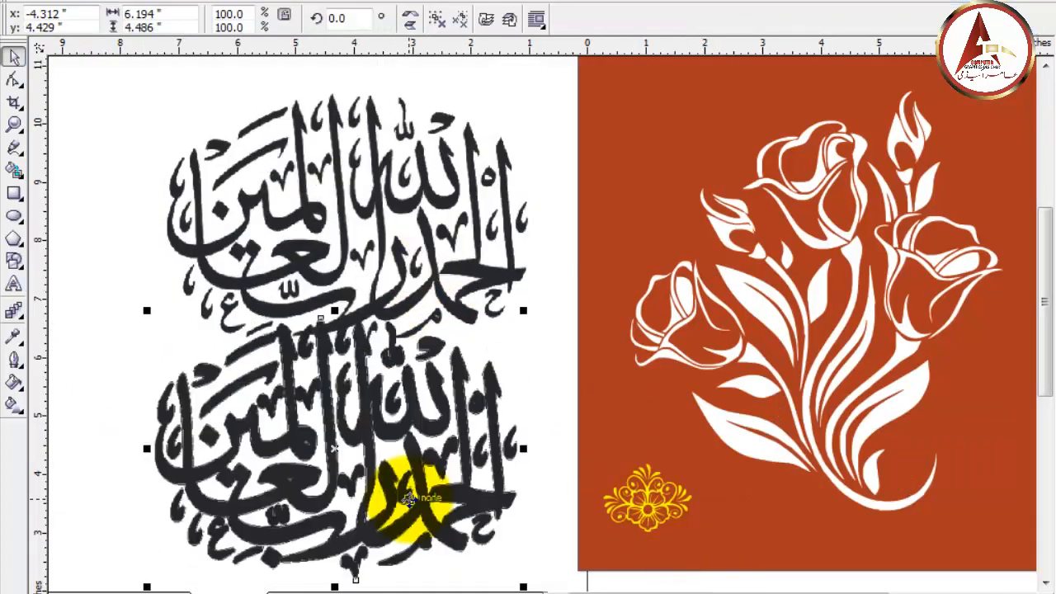
click(429, 587)
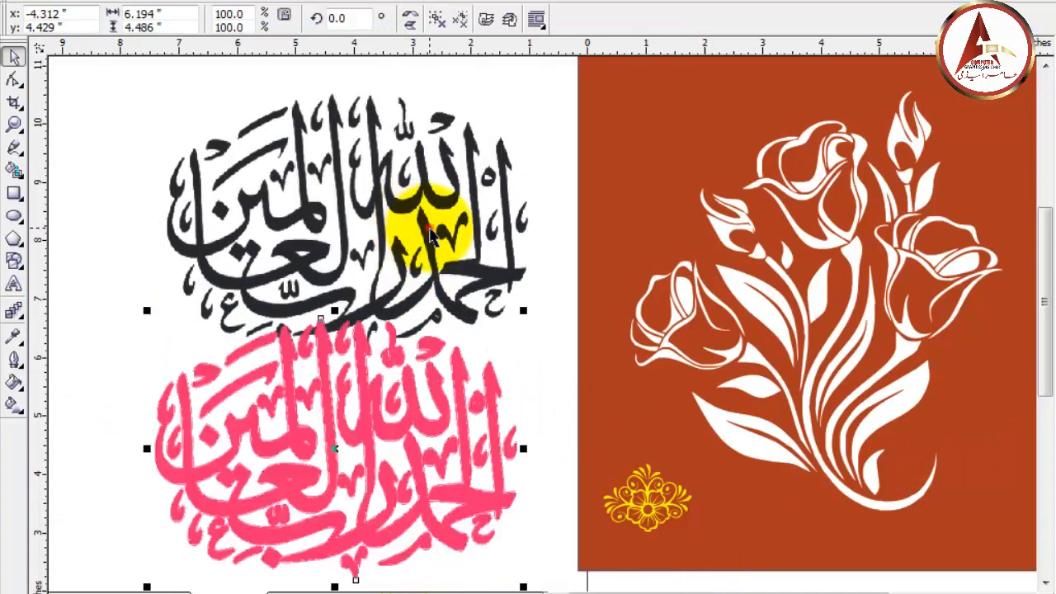
click(417, 224)
key(Delete)
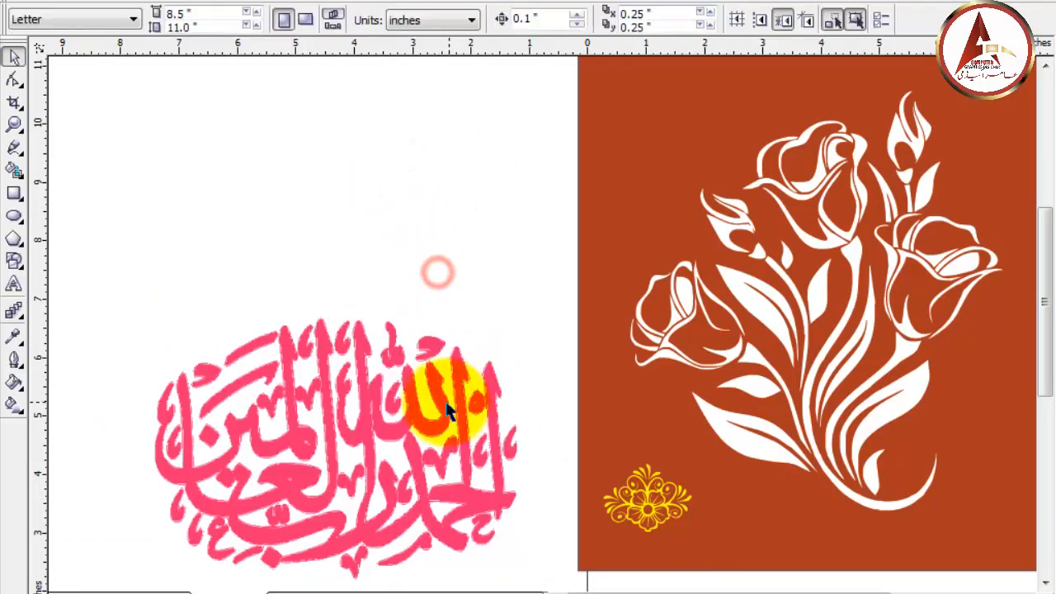
drag(448, 412, 493, 270)
scroll(494, 270, right, 2)
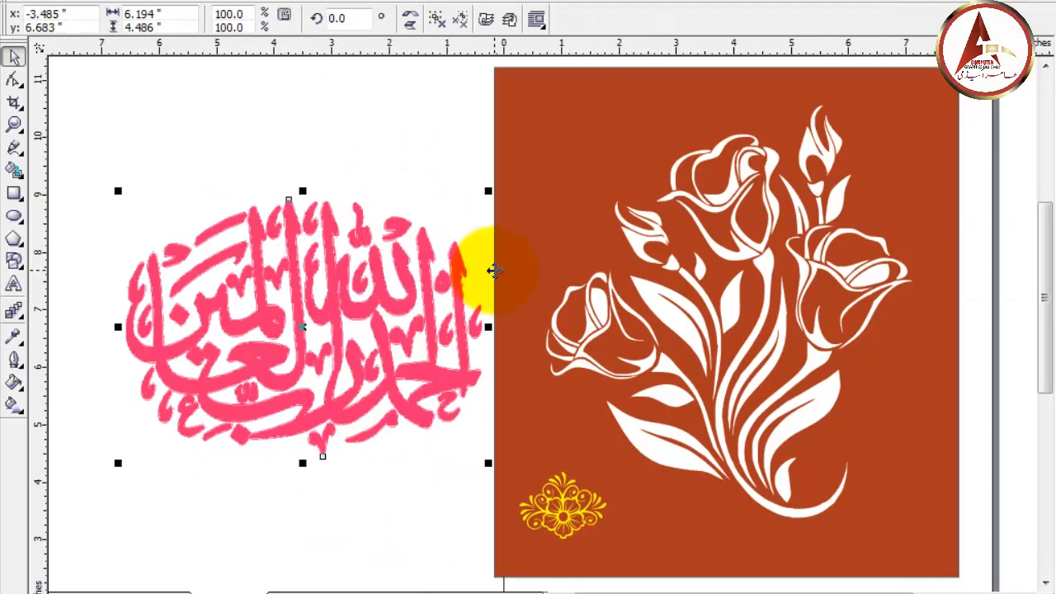
Step: Delete the pink traced calligraphy
click(367, 505)
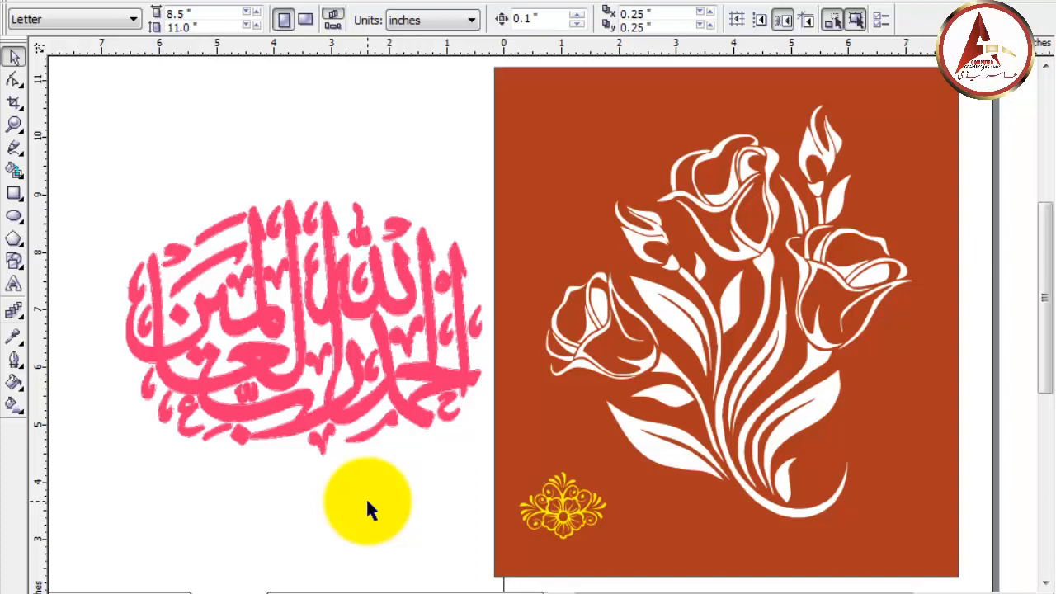
click(379, 401)
key(Delete)
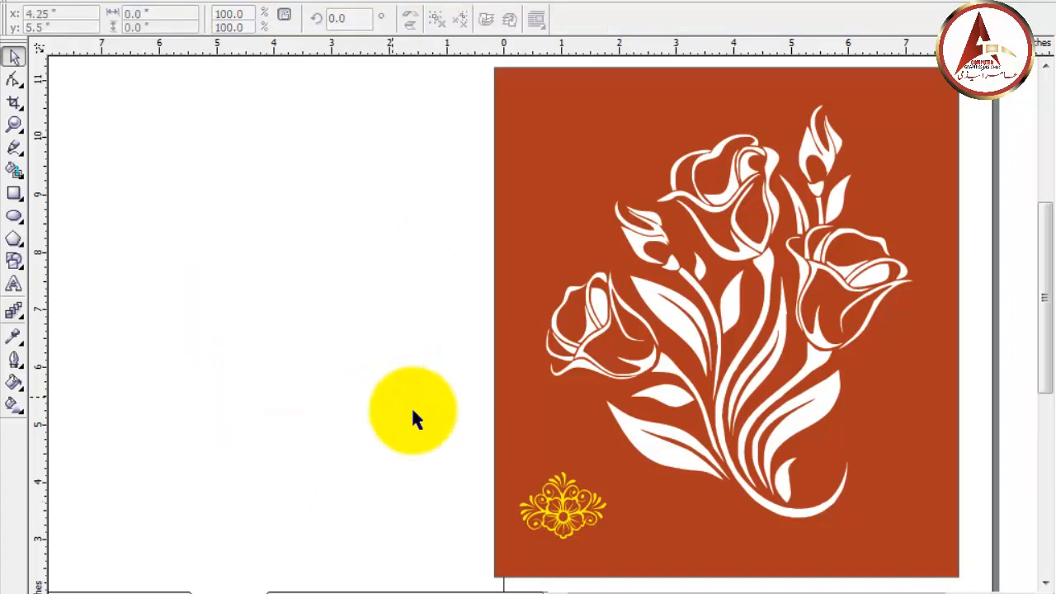
Step: Enlarge the yellow flower ornament to about 156.7% and position it in the orange-brown rectangle's lower-left corner
drag(566, 521, 564, 472)
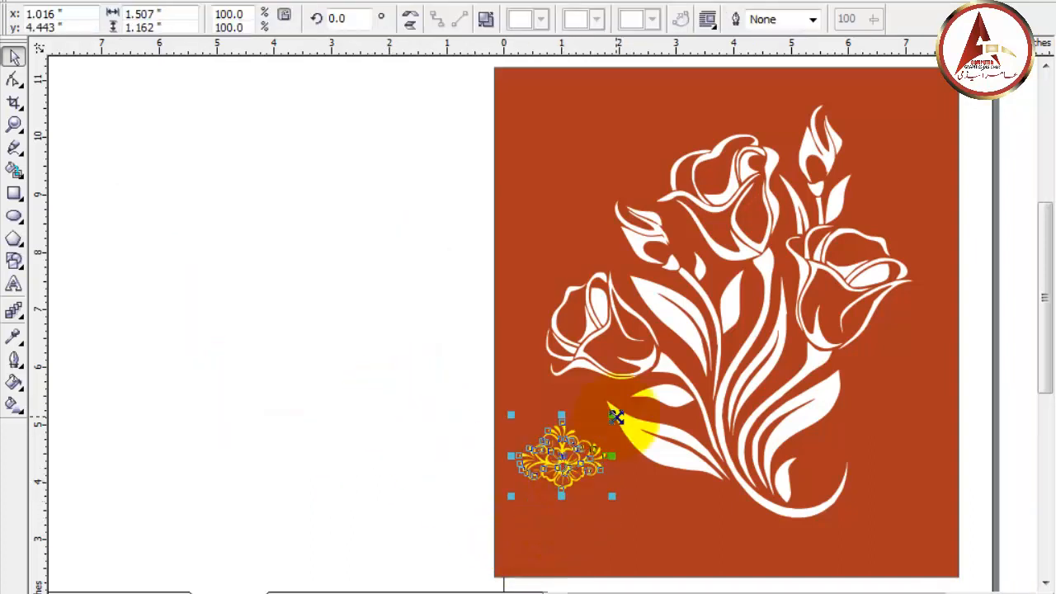
drag(615, 417, 635, 394)
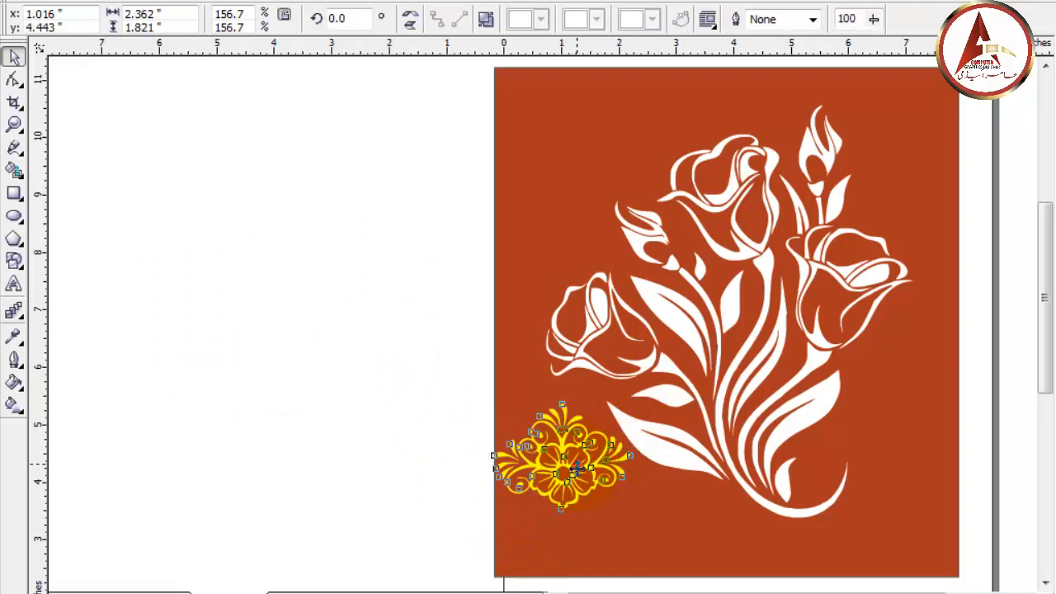
drag(577, 468, 599, 511)
click(309, 472)
click(129, 298)
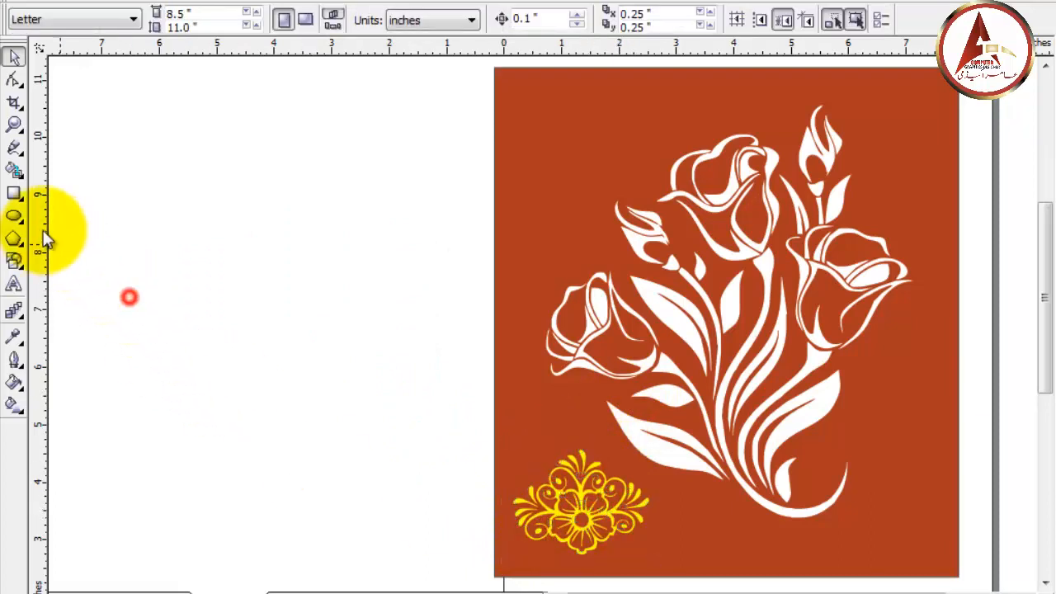
Step: Draw a rectangle on the empty area beside the artwork and set its size to 5 × 3 inches
click(14, 193)
drag(138, 142, 446, 468)
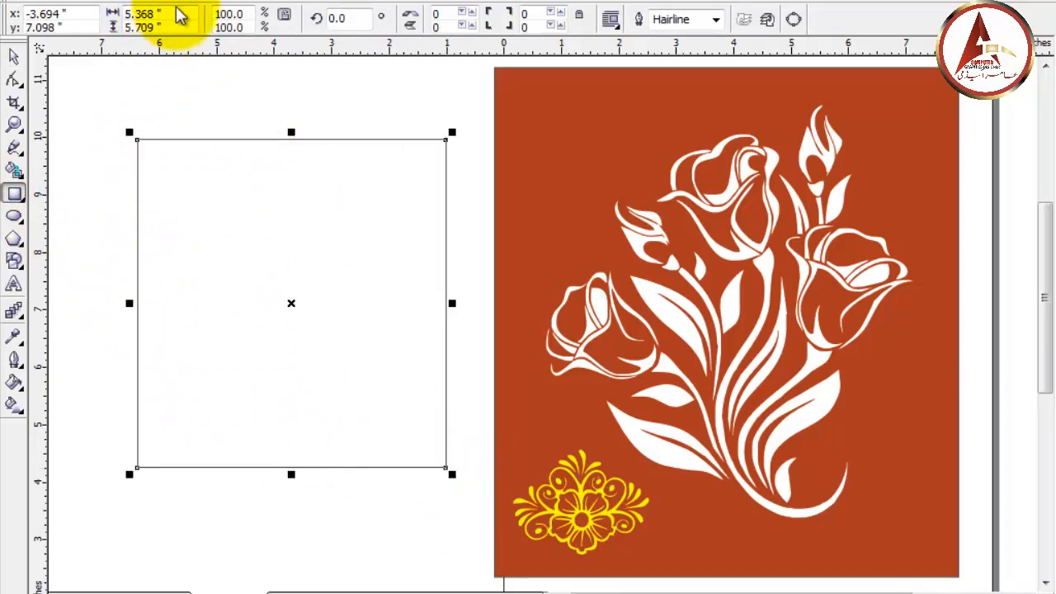
click(143, 13)
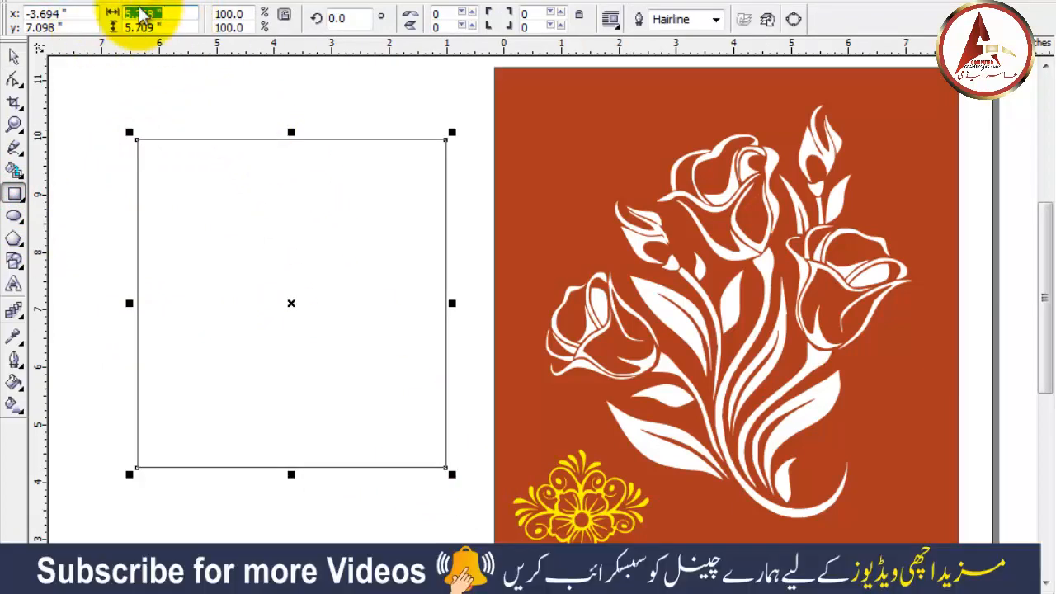
key(Return)
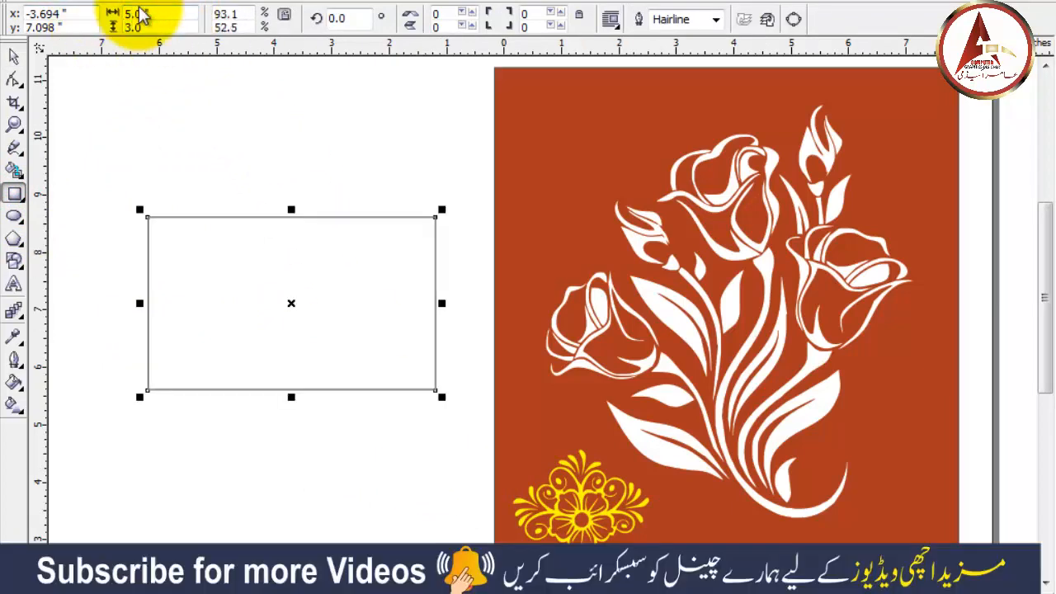
click(14, 56)
click(211, 146)
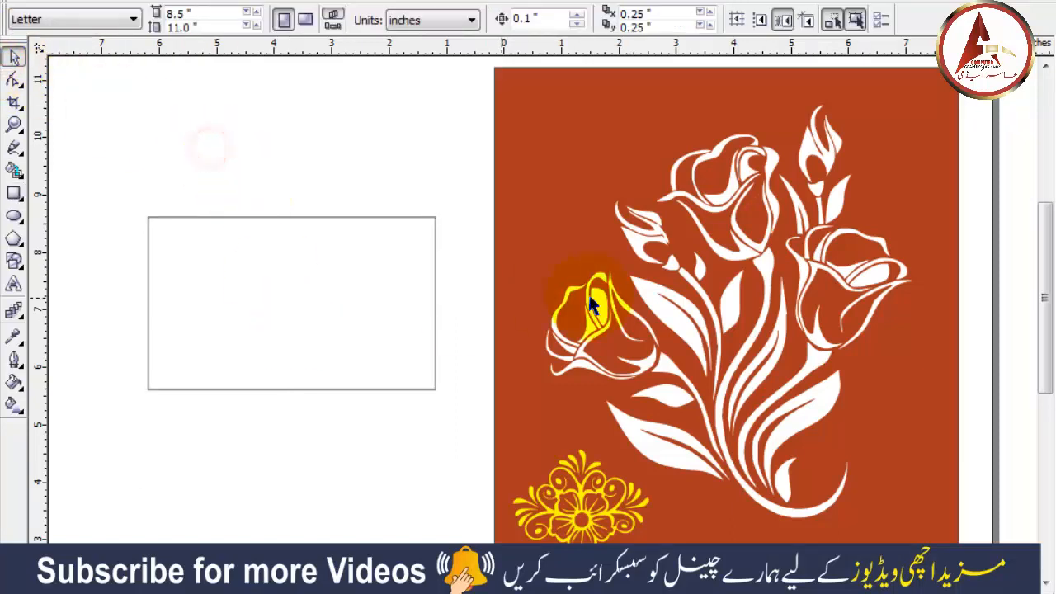
Step: Fill the rose bouquet and flower ornament black, scale the bouquet down and place both inside the 5 × 3 inch rectangle
click(687, 316)
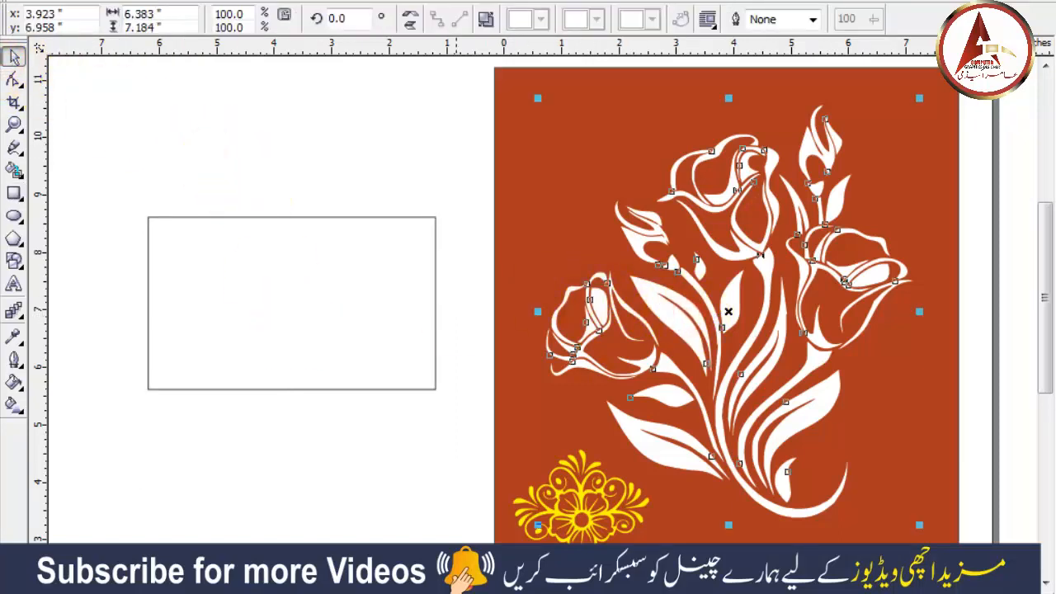
click(456, 589)
drag(920, 527, 801, 394)
drag(727, 314, 227, 307)
drag(586, 508, 360, 330)
Step: Delete the orange-brown rectangle, then view the framed artwork up close and select its 5 × 3 inch frame
click(690, 377)
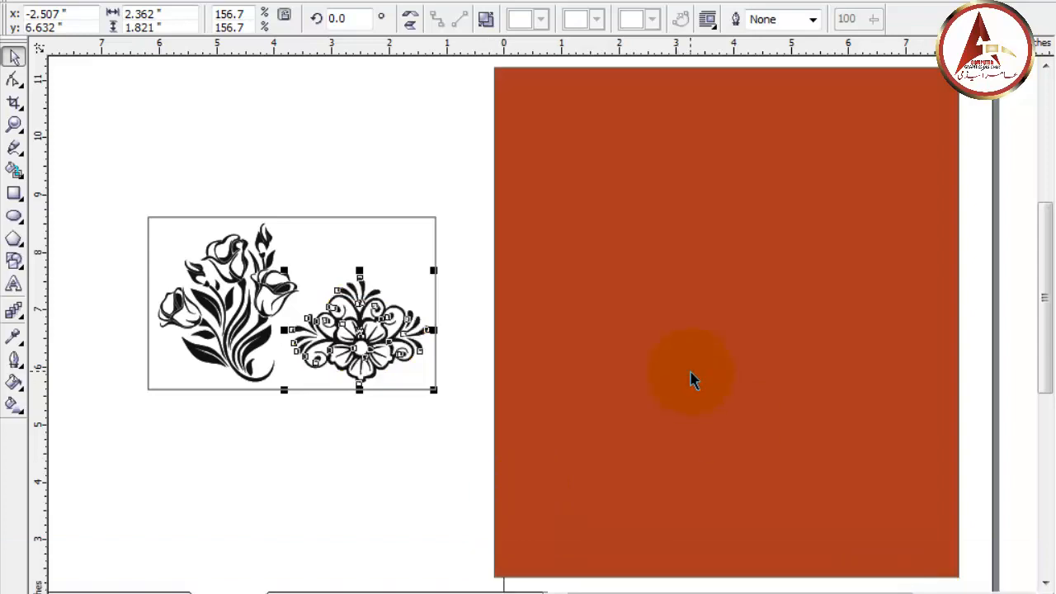
key(Delete)
drag(105, 183, 592, 497)
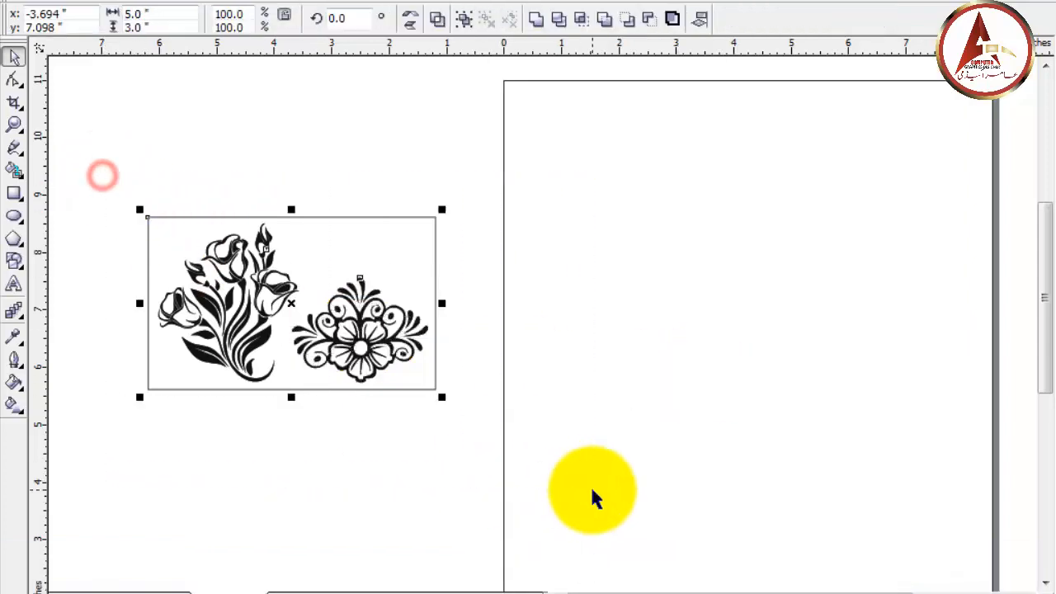
key(shift+F2)
click(83, 137)
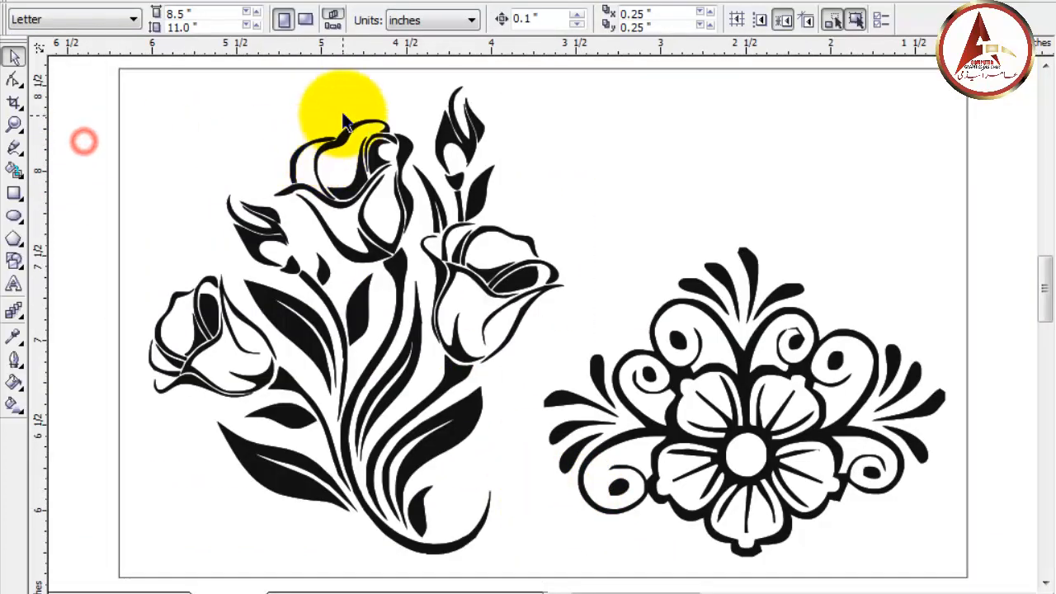
click(264, 71)
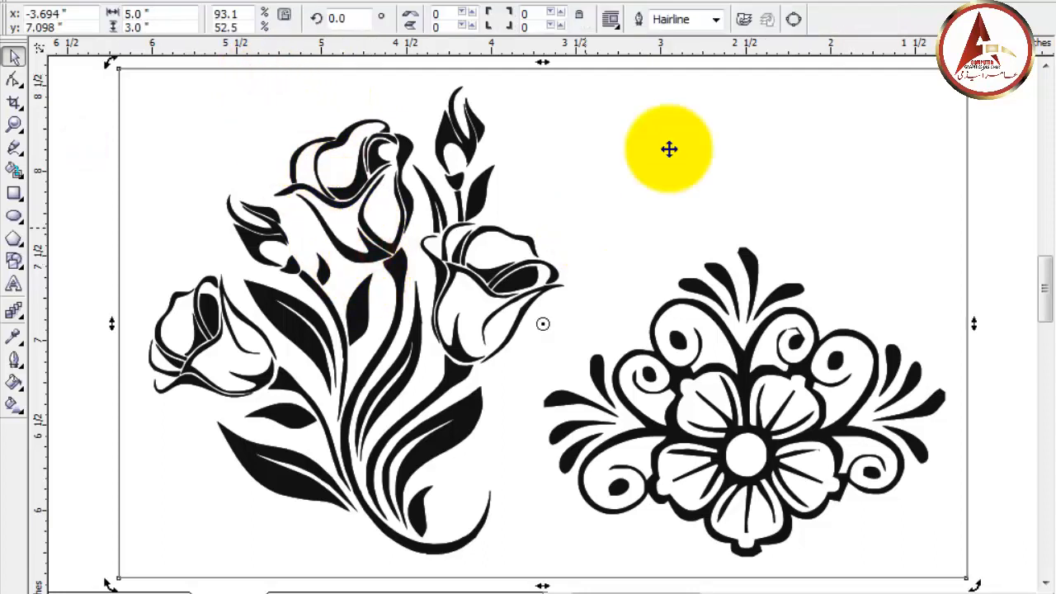
Step: Enlarge the rose bouquet to about 40.4% and shift it against the frame's left side
click(984, 149)
click(501, 293)
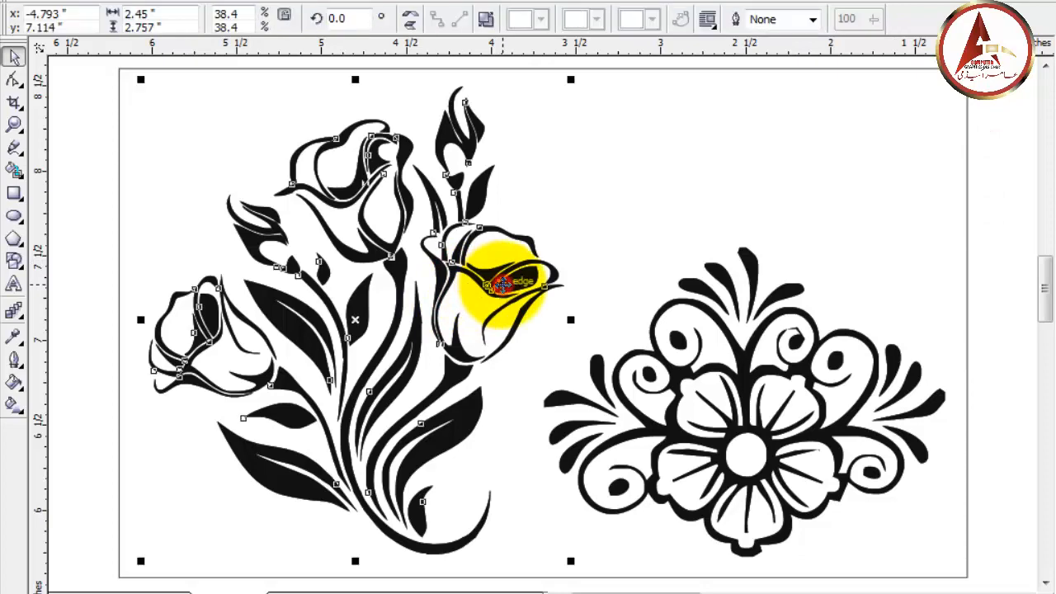
mouse_move(566, 558)
mouse_down()
mouse_move(585, 571)
mouse_move(568, 544)
mouse_move(582, 554)
mouse_up()
click(1046, 66)
click(1047, 66)
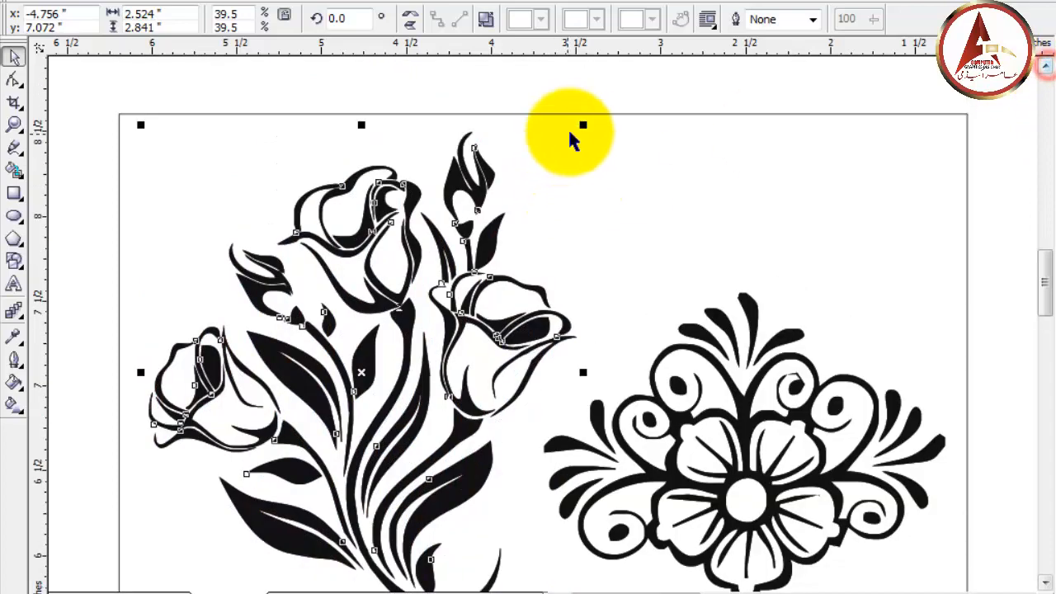
drag(583, 125, 600, 115)
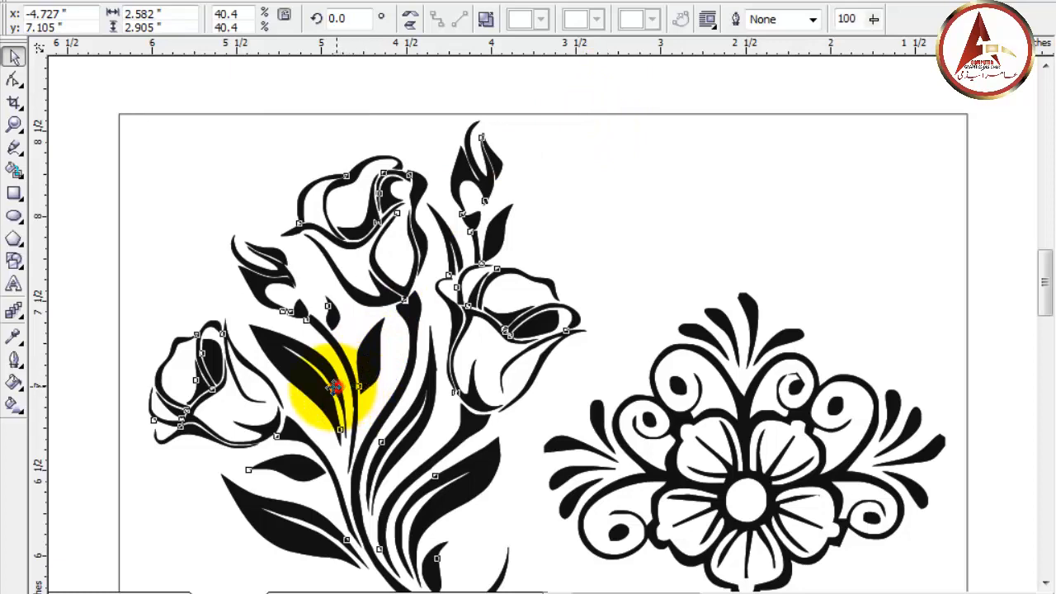
drag(332, 388, 319, 386)
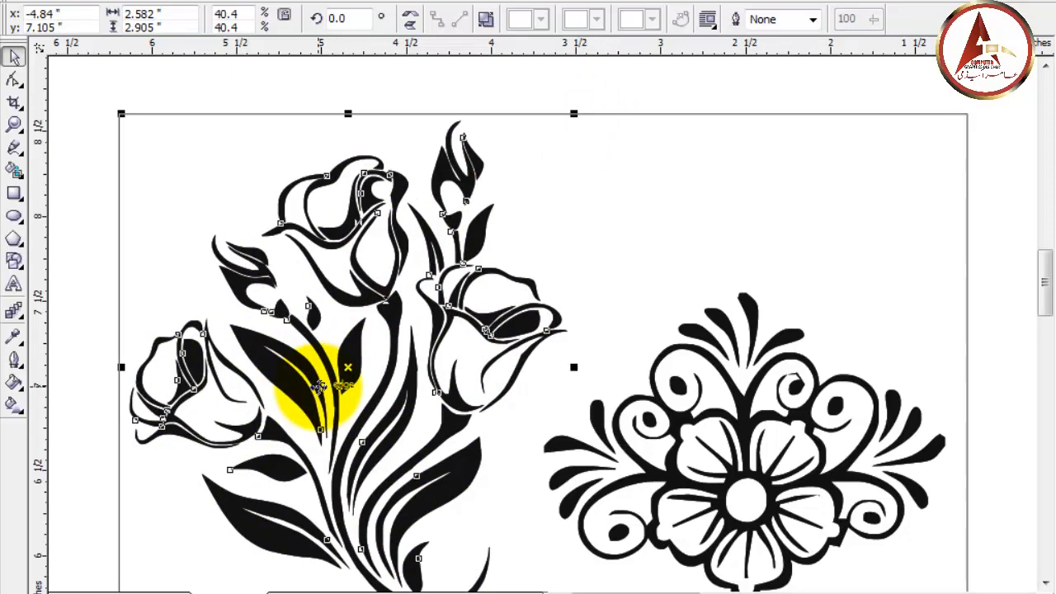
click(161, 92)
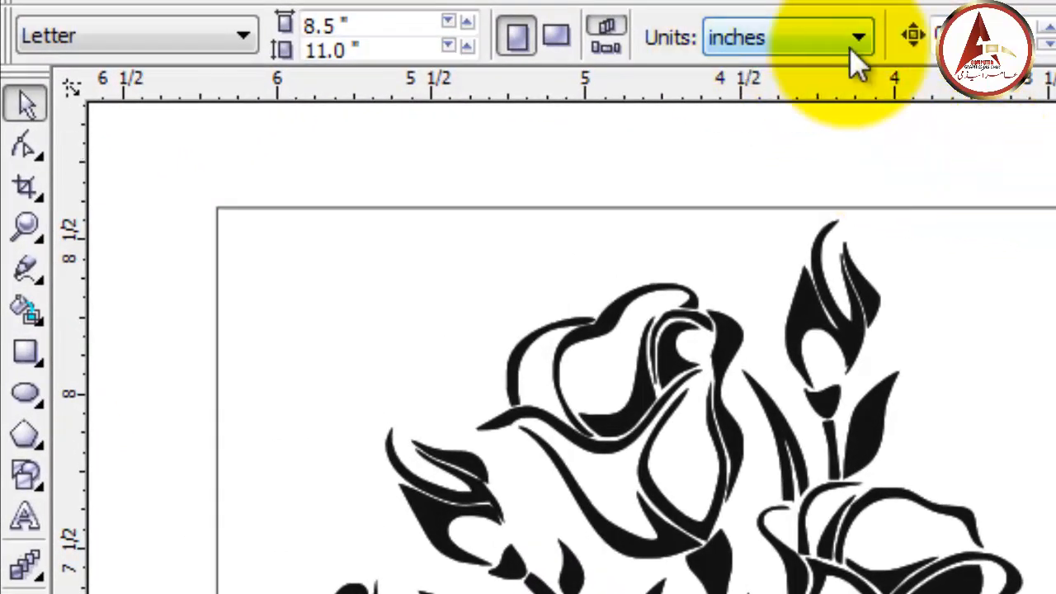
Step: Group the bouquet, flower ornament and frame, and centre them on the page
click(770, 146)
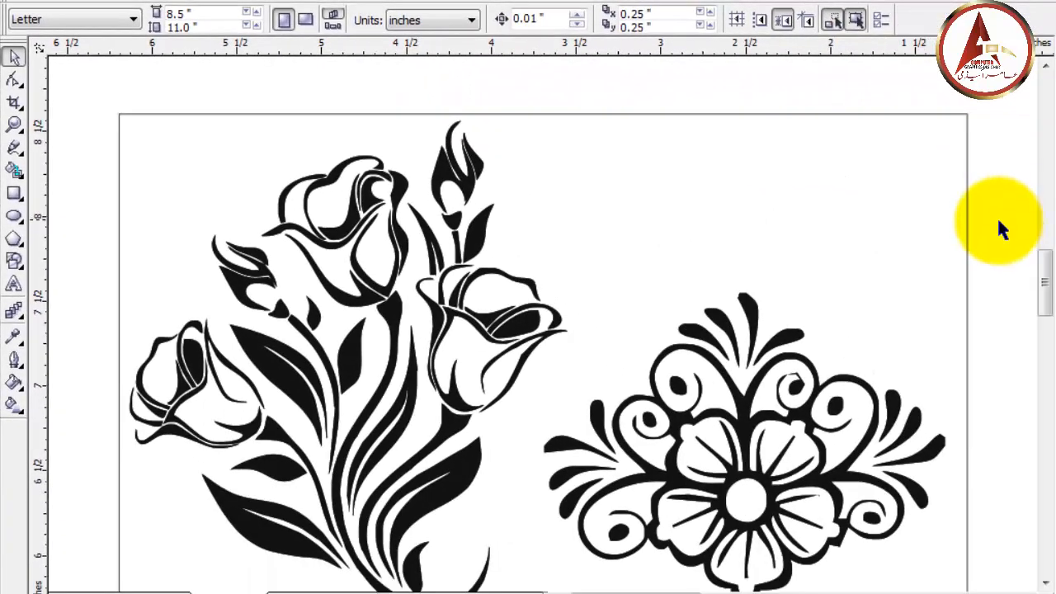
key(F3)
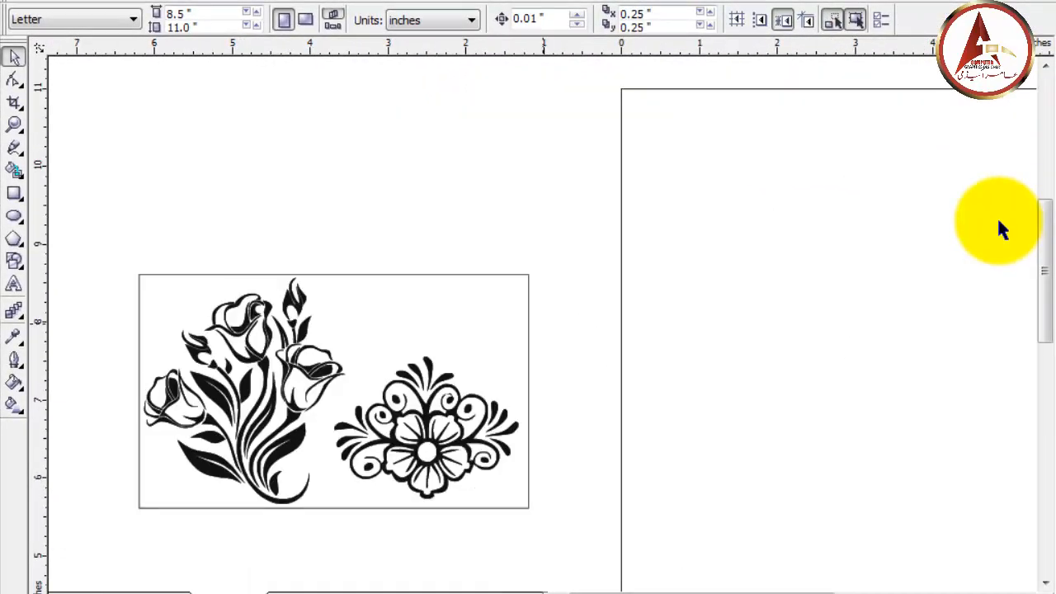
click(606, 322)
mouse_move(107, 220)
mouse_down()
mouse_move(289, 486)
mouse_move(572, 568)
mouse_up()
key(shift+F2)
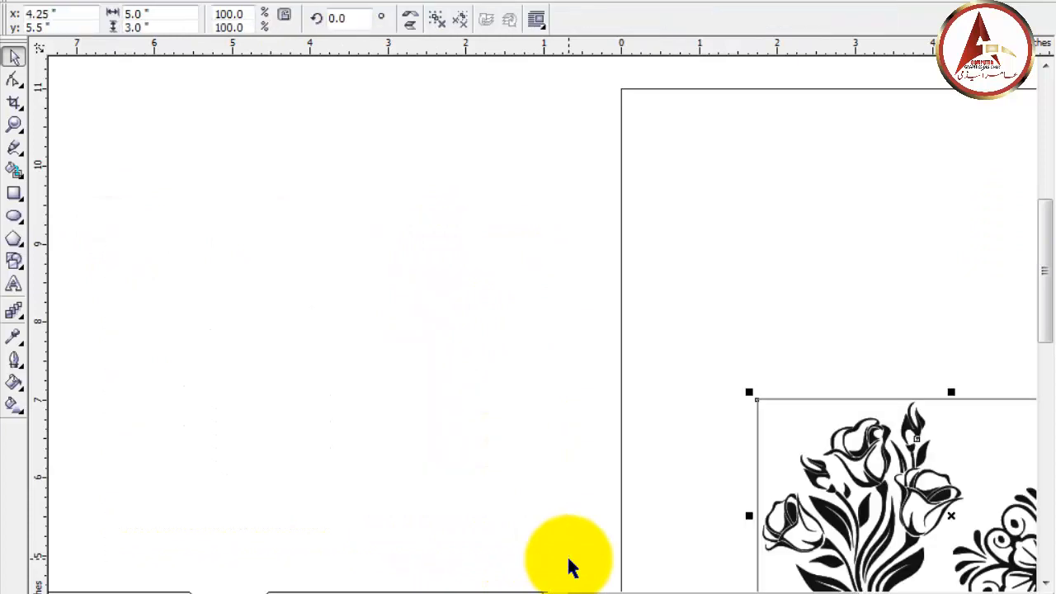
click(1013, 174)
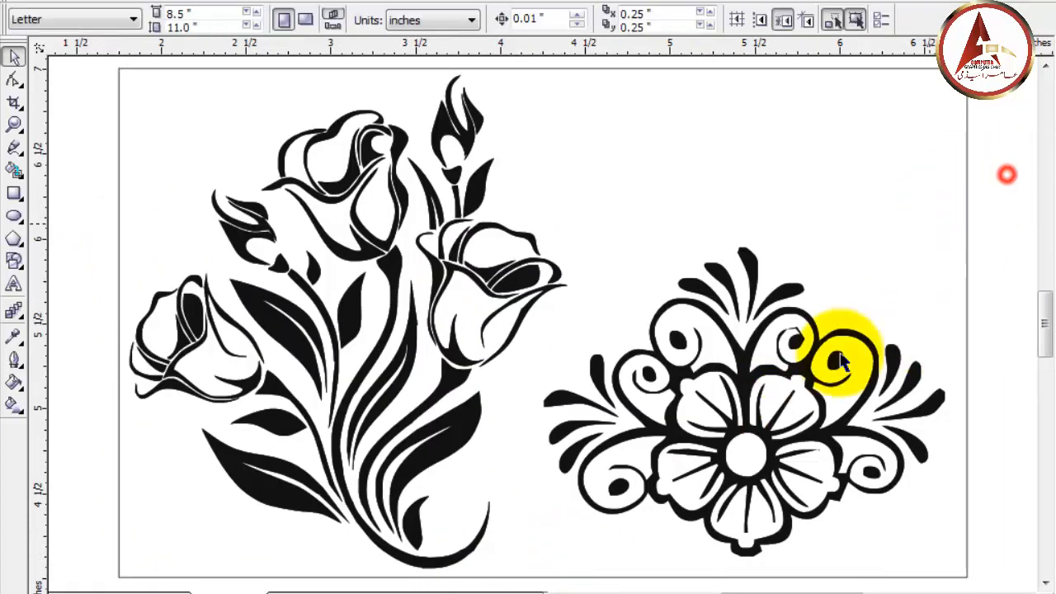
Step: Ungroup the framed artwork so that its parts can be edited separately
click(749, 360)
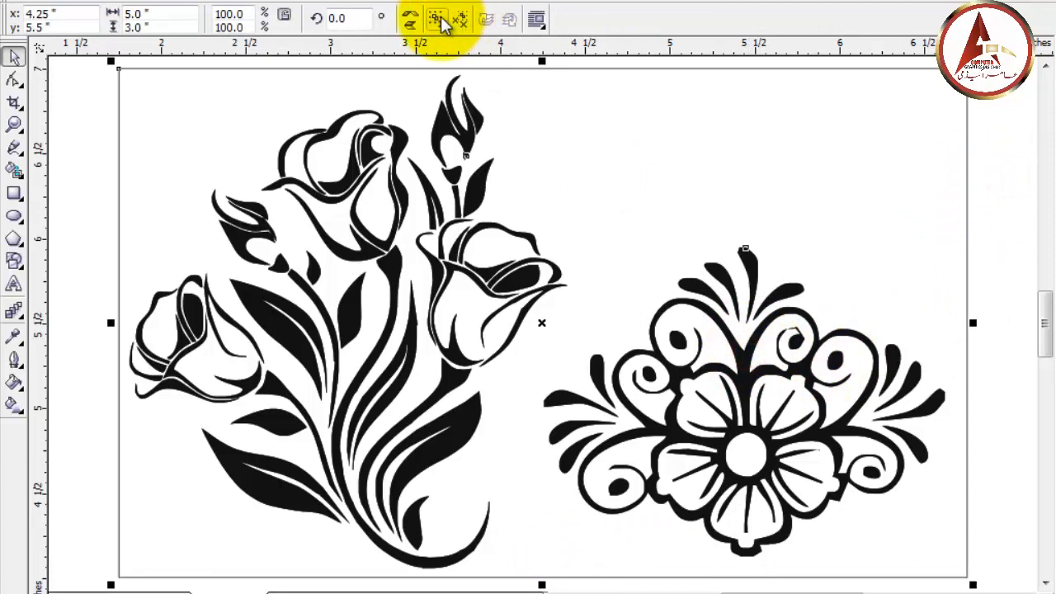
click(438, 19)
click(1006, 199)
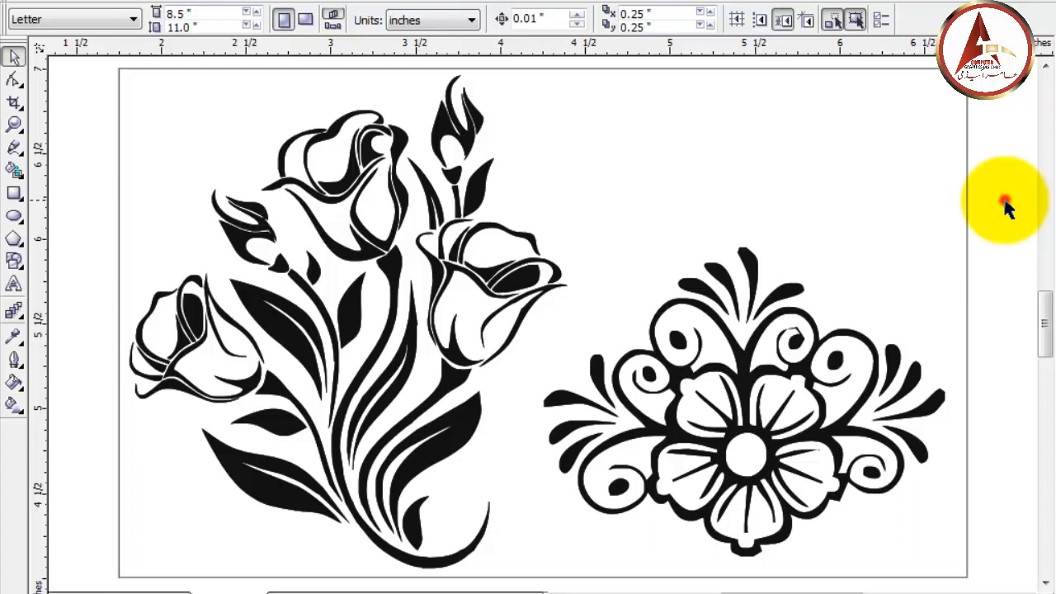
Step: Resize the frame rectangle to 24 × 24 inches
click(960, 157)
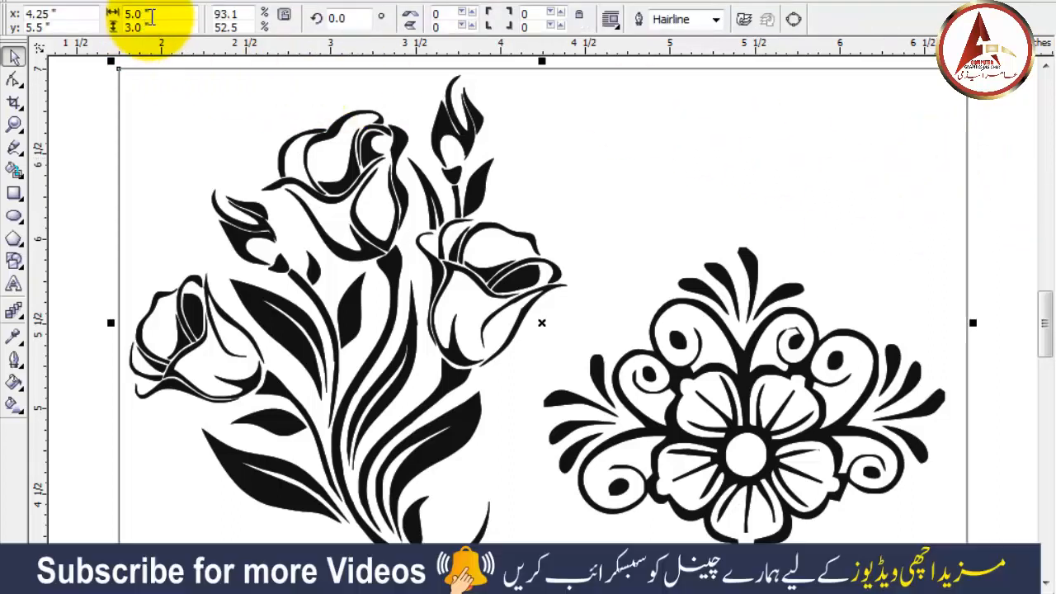
click(149, 14)
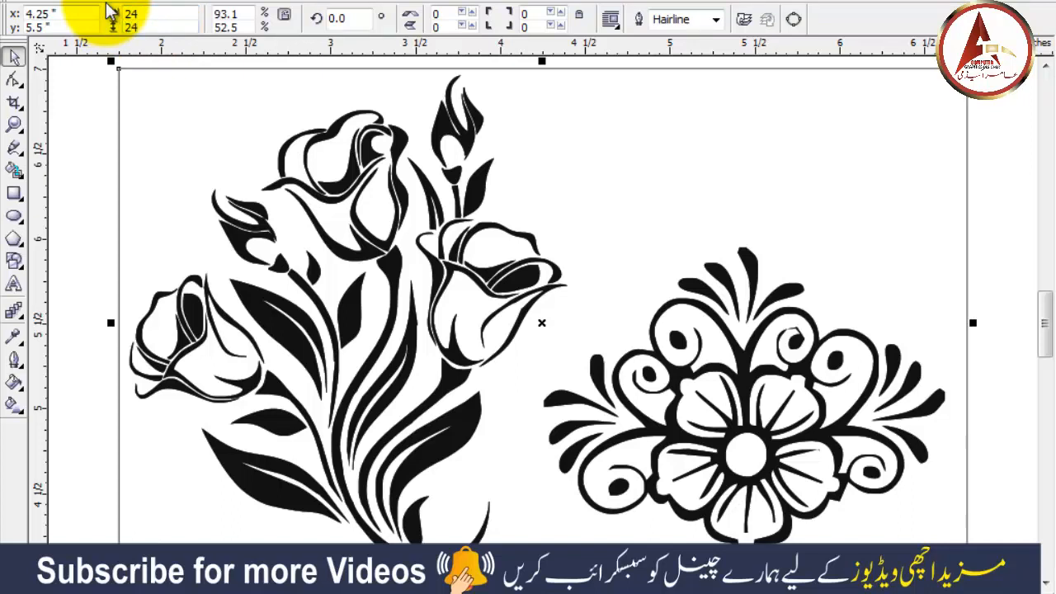
key(Return)
key(F4)
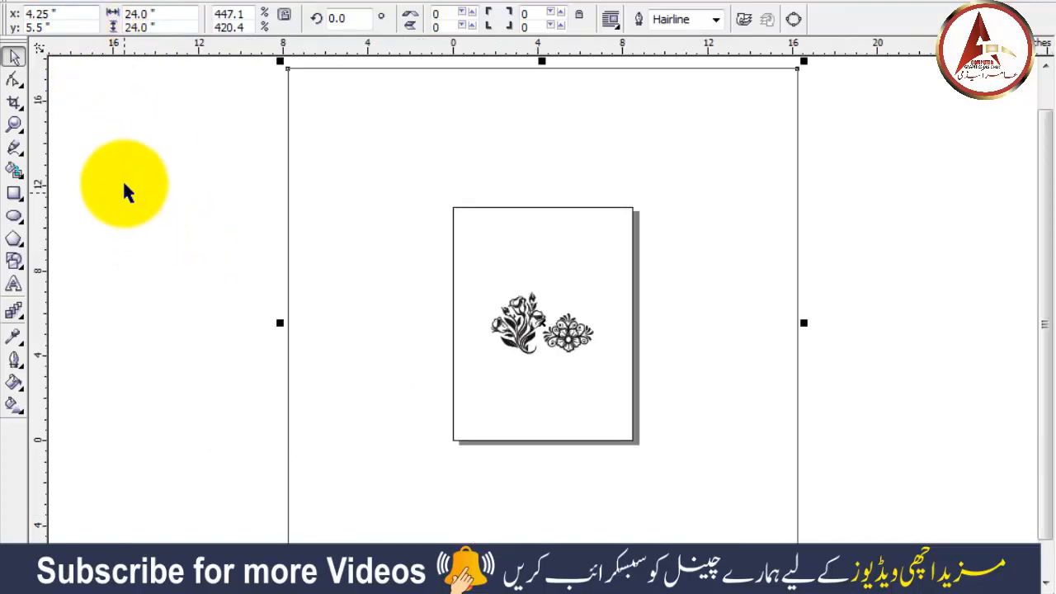
Step: Enlarge the bouquet and flower ornament together until they nearly span the width of the 24-inch frame
drag(134, 181, 686, 456)
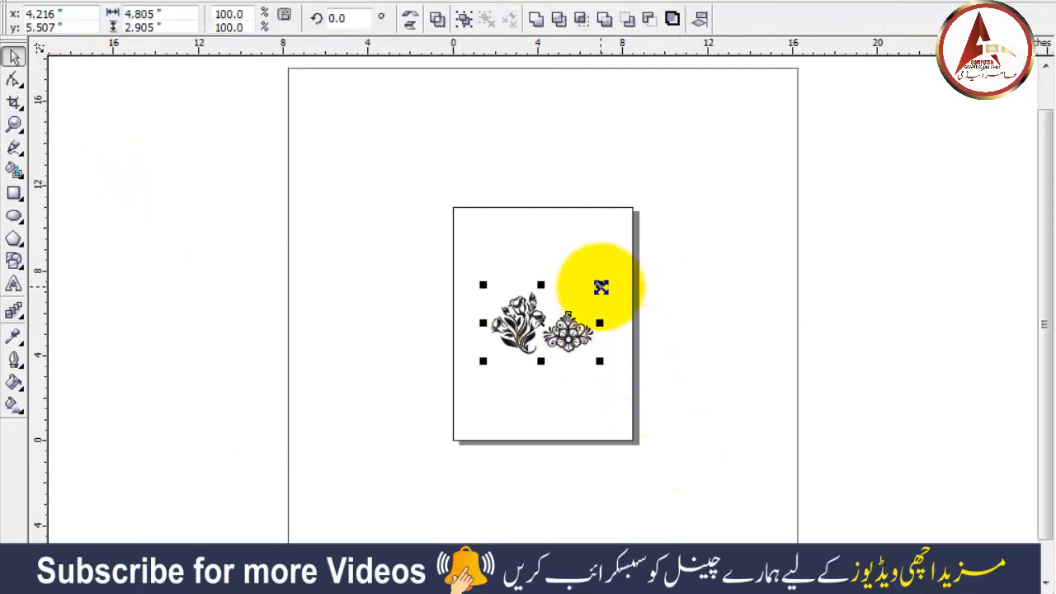
drag(601, 287, 798, 95)
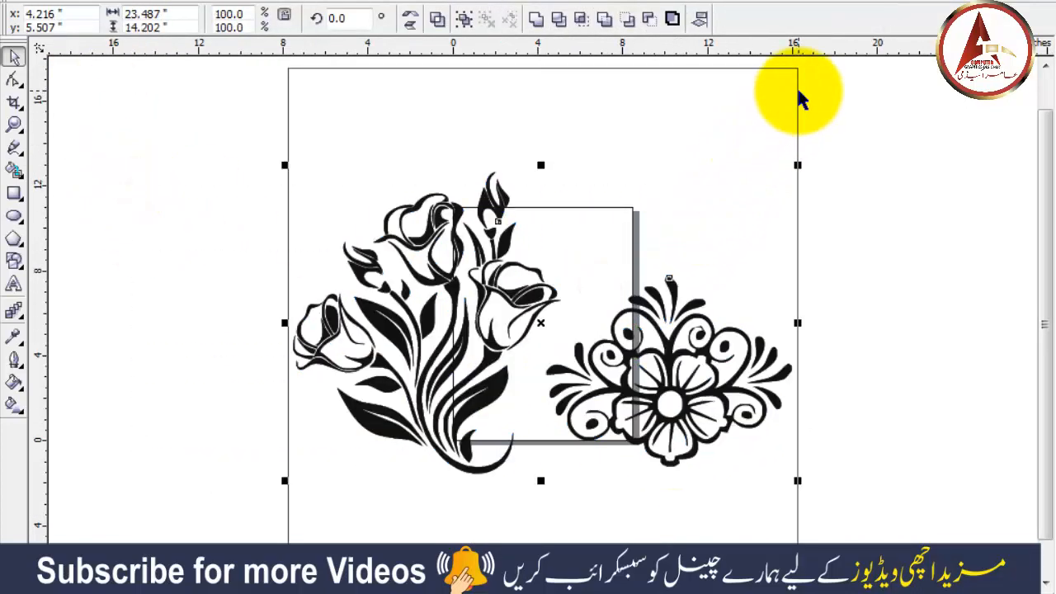
drag(802, 160, 805, 157)
click(936, 311)
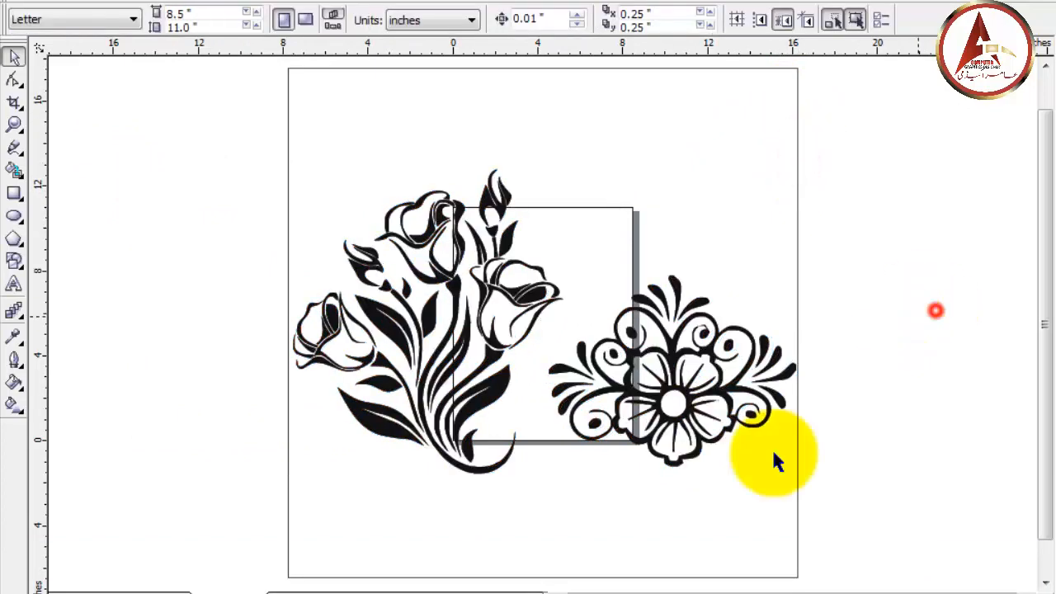
click(706, 497)
click(170, 226)
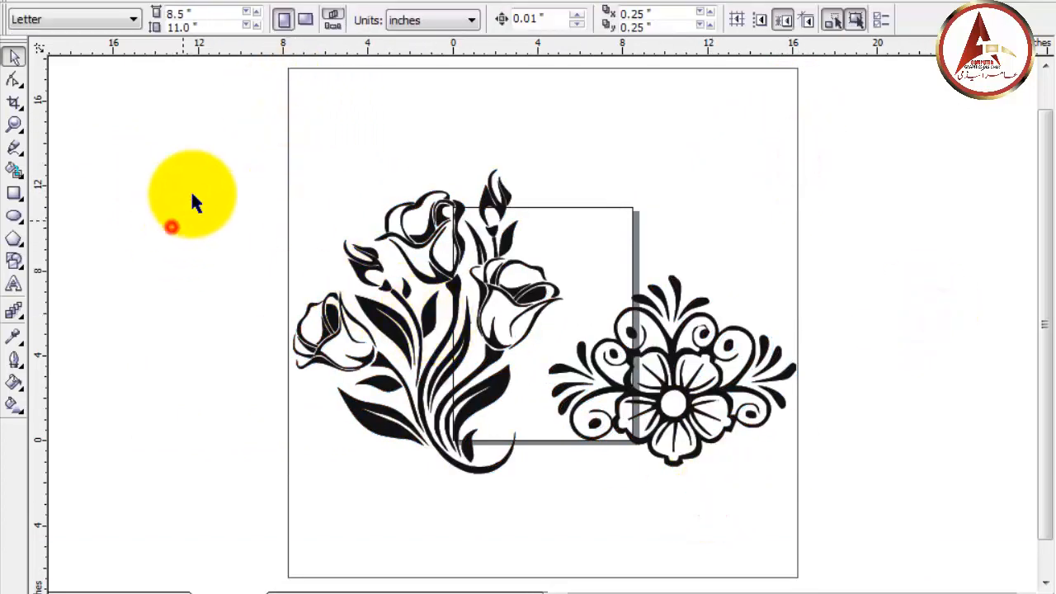
Step: Move the bouquet and flower ornament together up to the frame's upper edge
drag(196, 172, 882, 541)
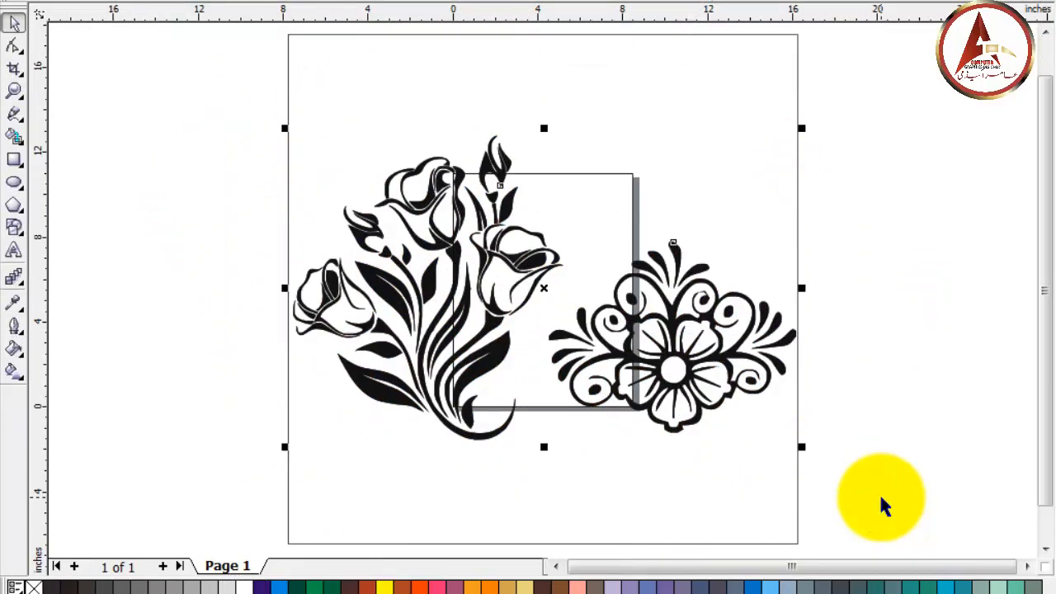
key(Up)
key(Up)
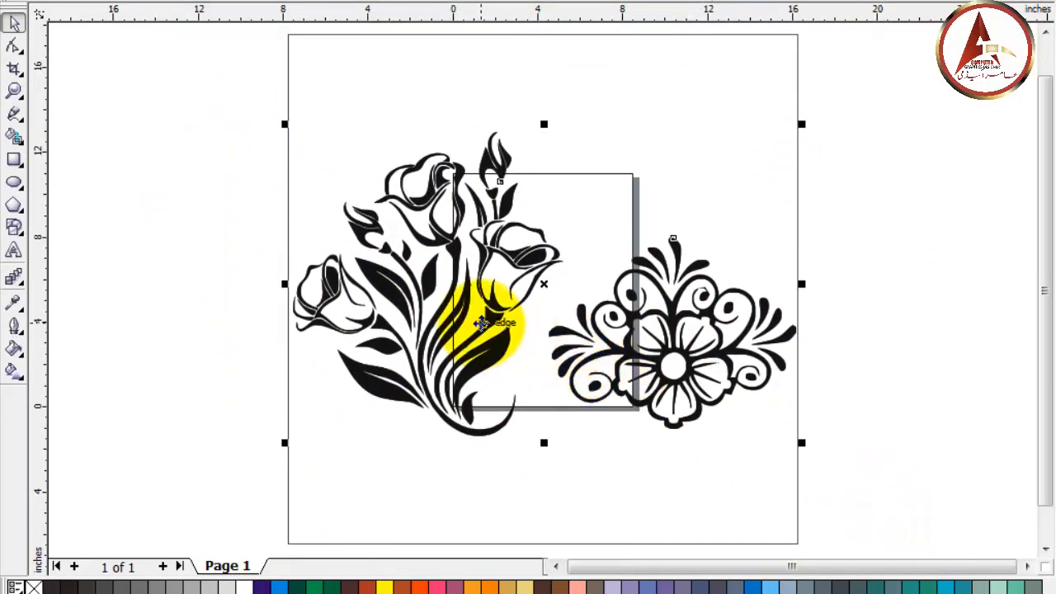
drag(481, 323, 490, 231)
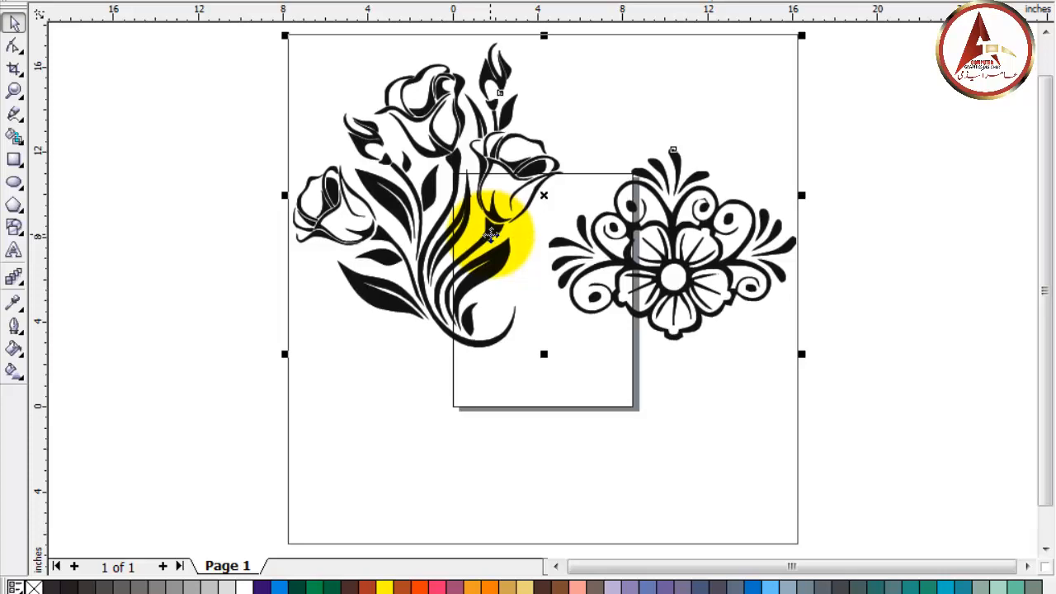
click(930, 377)
click(702, 501)
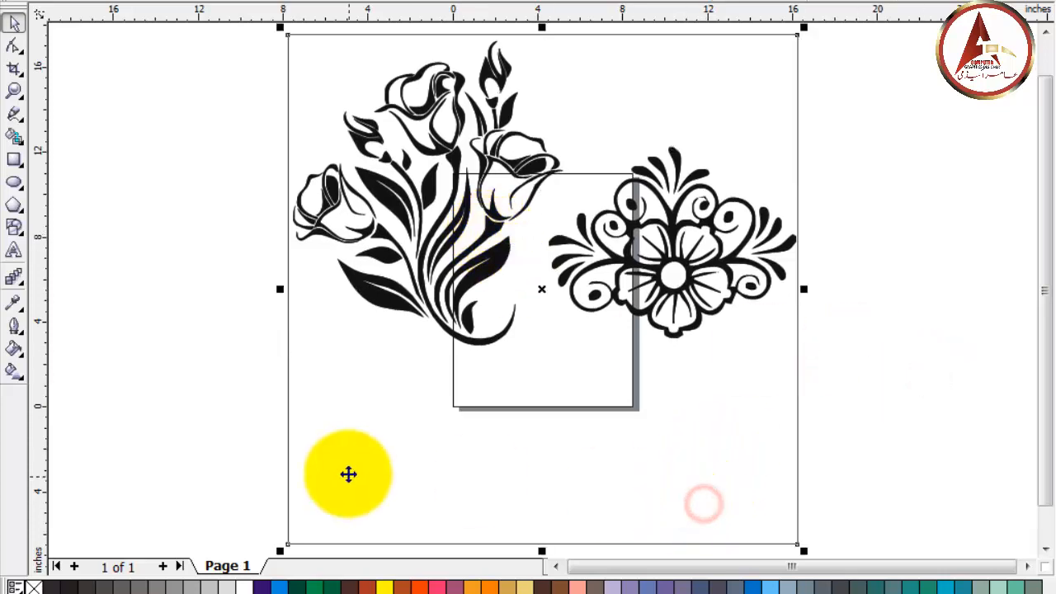
click(858, 240)
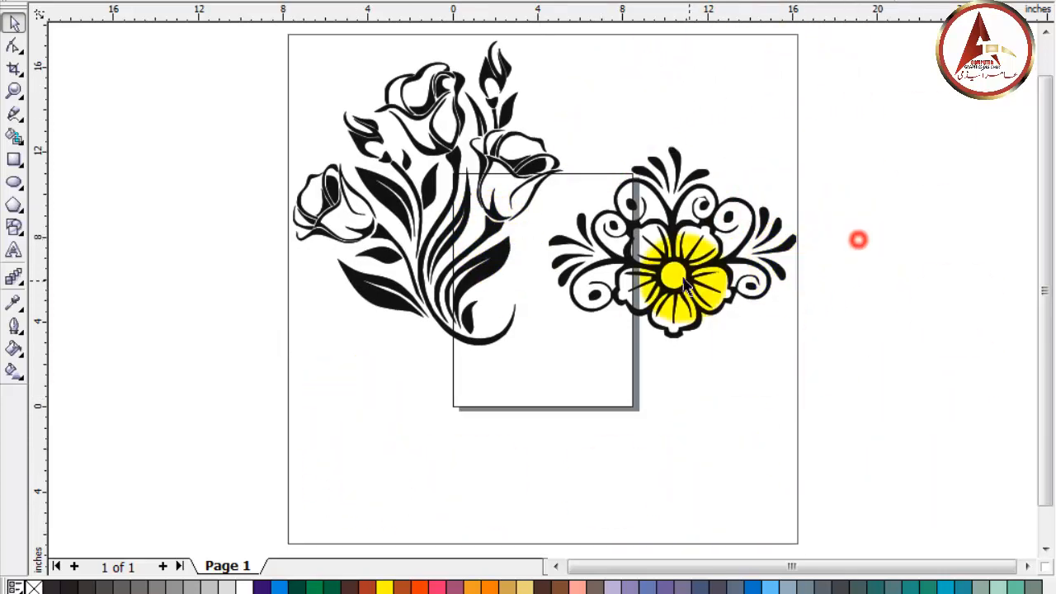
Step: Copy the flower ornament into both lower corners of the frame and place two smaller copies side by side in its upper-right area
drag(692, 279, 420, 479)
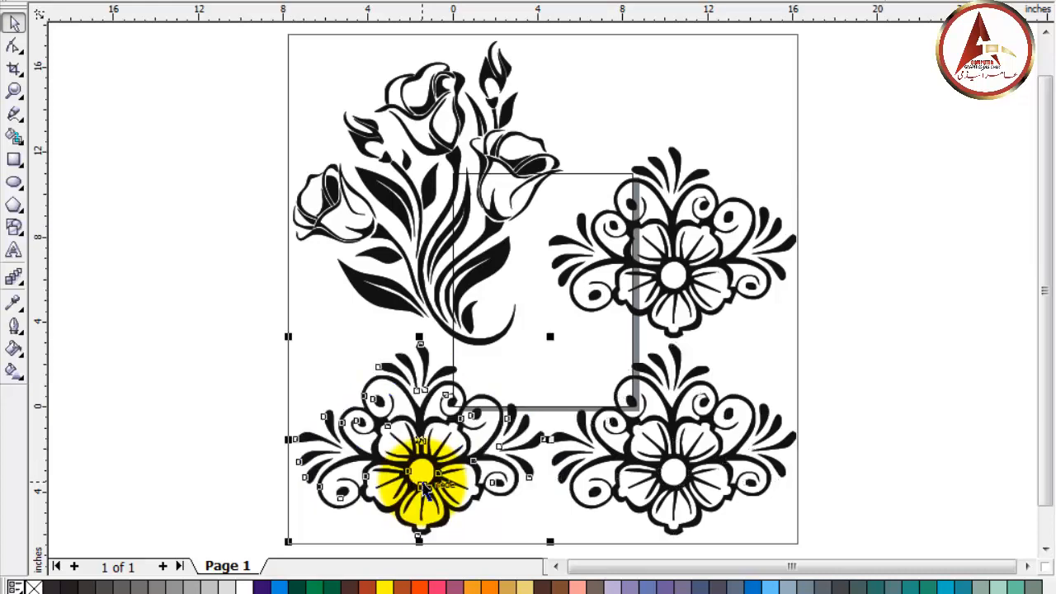
click(677, 237)
drag(675, 235, 675, 104)
click(807, 213)
drag(803, 217, 727, 153)
drag(684, 94, 731, 91)
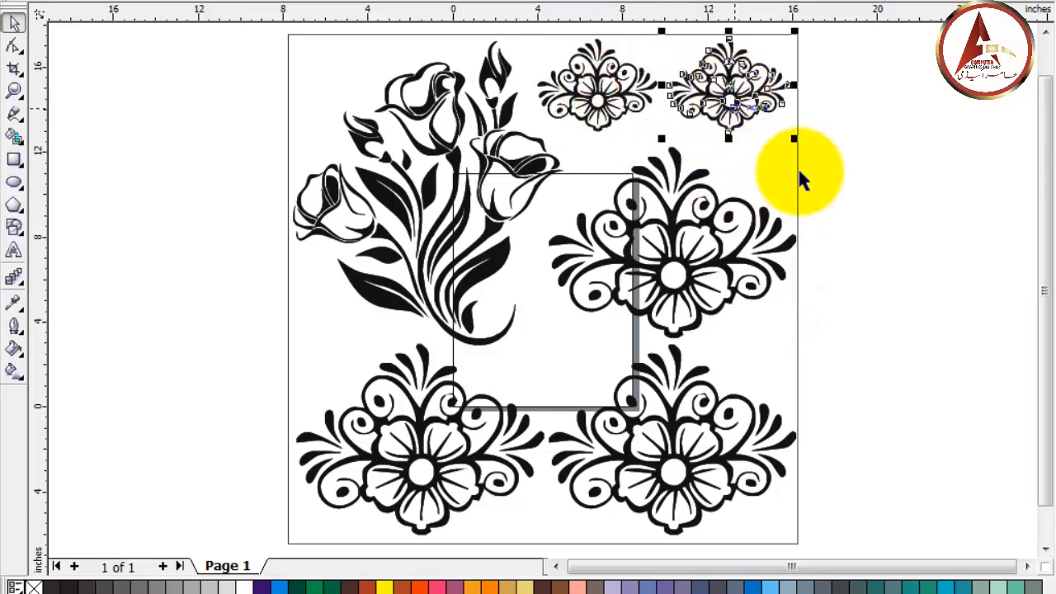
click(873, 217)
Step: Move the 24 × 24 inch frame rectangle off the artwork and delete it
scroll(810, 305, down, 2)
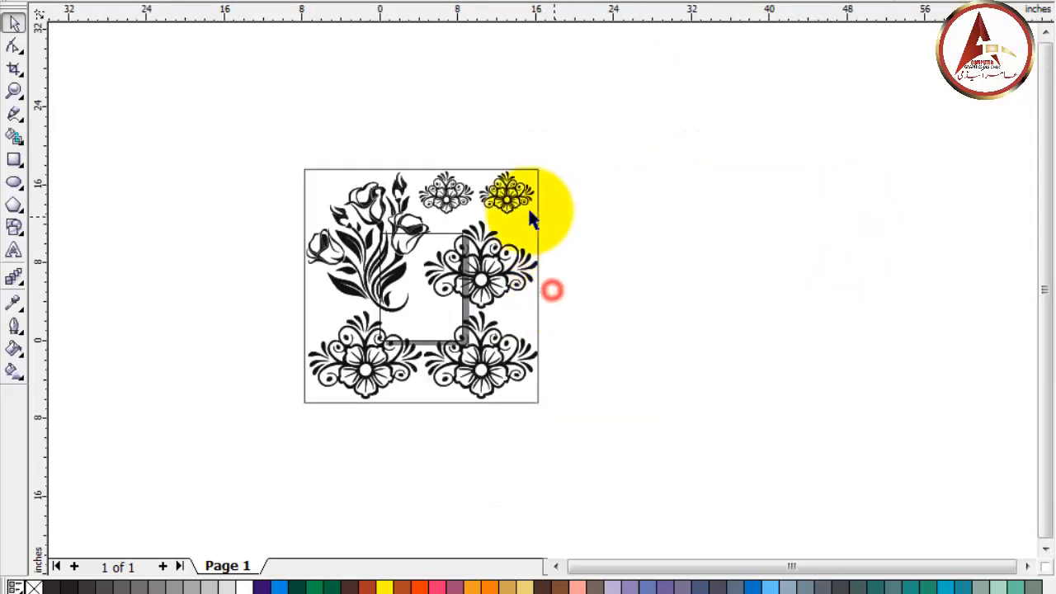
drag(316, 178, 604, 137)
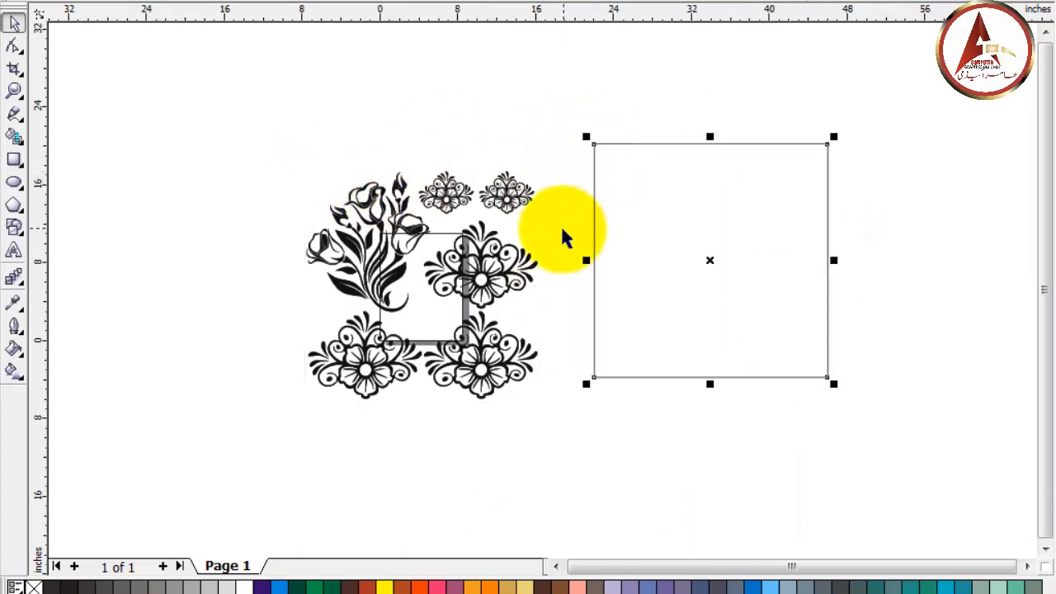
click(559, 237)
Step: Combine the bouquet and all flower ornaments into one object and select it
drag(218, 126, 687, 499)
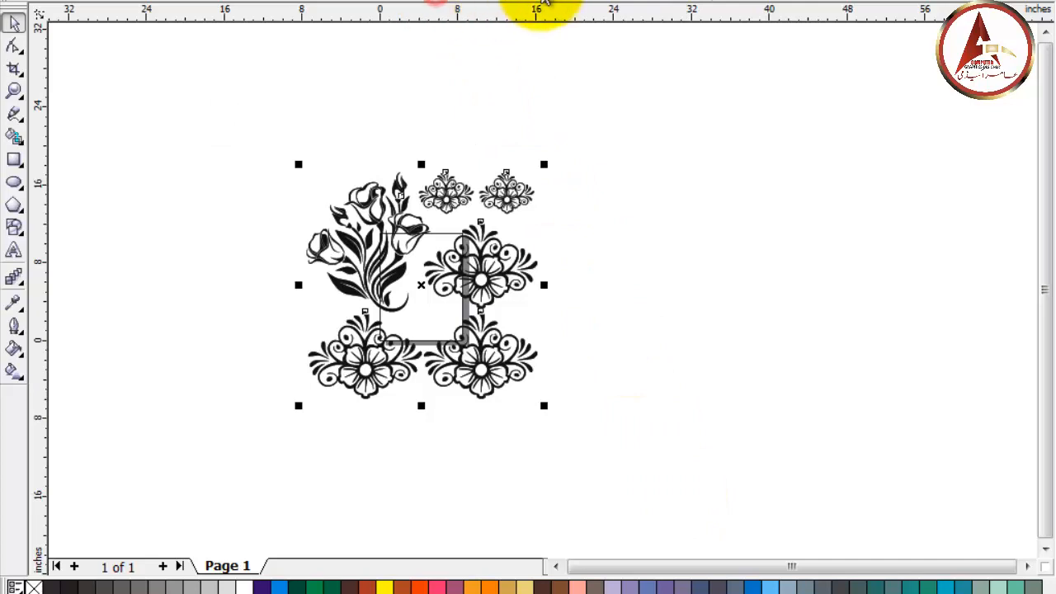
click(542, 1)
click(619, 289)
click(513, 268)
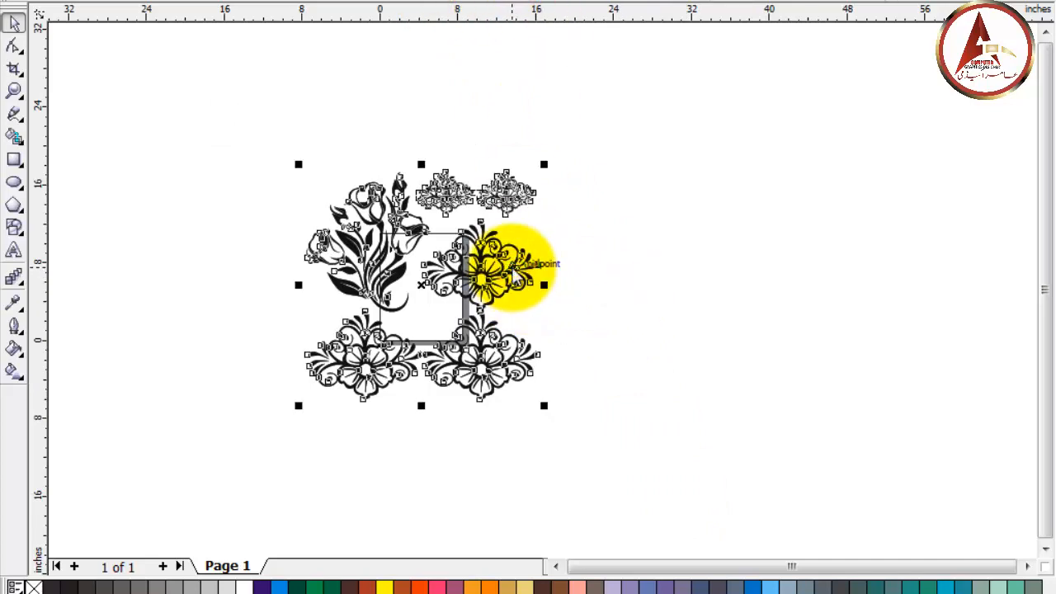
Step: Export only the selected artwork as an EPS - Encapsulated PostScript file named cutting into the Desktop's tiff folder, accepting the default EPS options
key(ctrl+e)
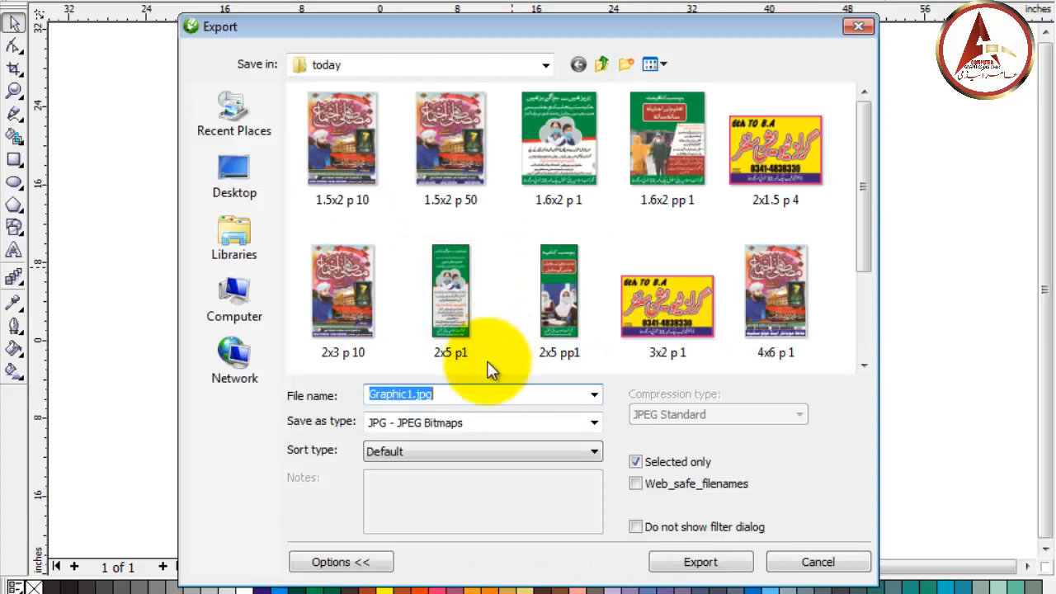
click(240, 177)
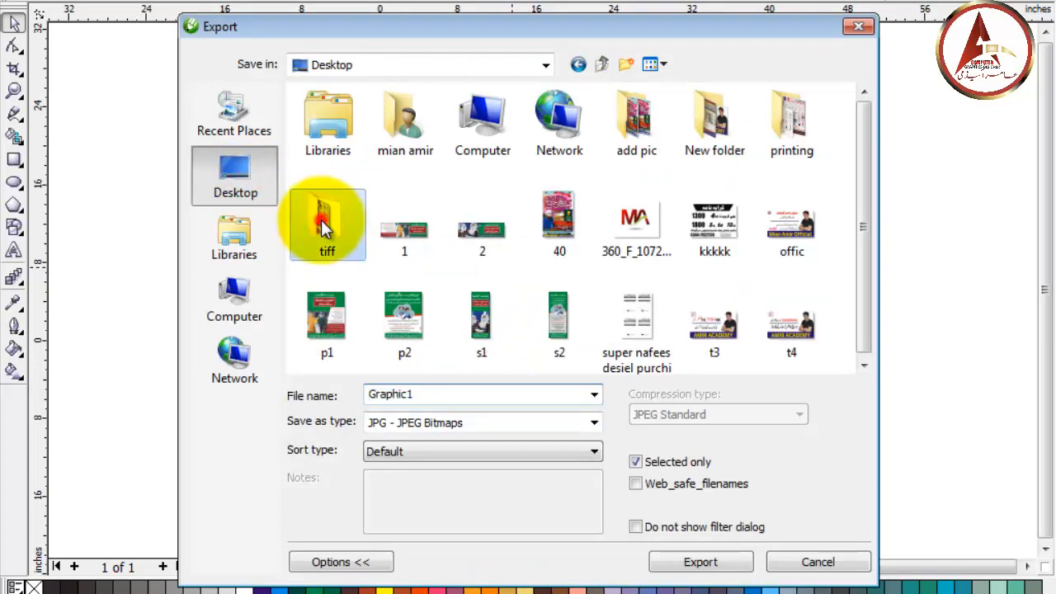
double_click(321, 218)
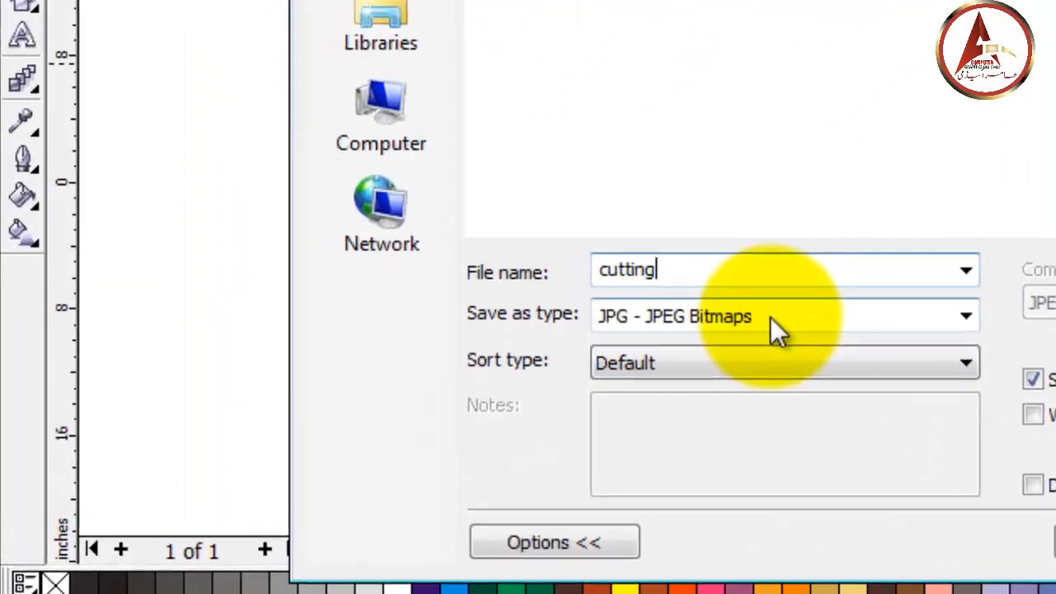
click(474, 424)
key(Home)
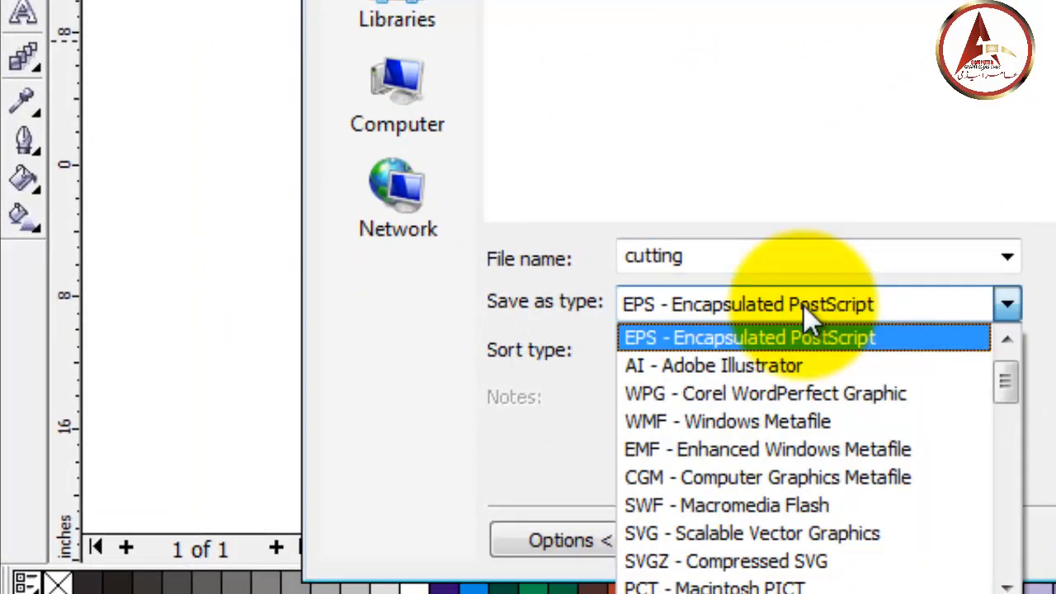
click(756, 338)
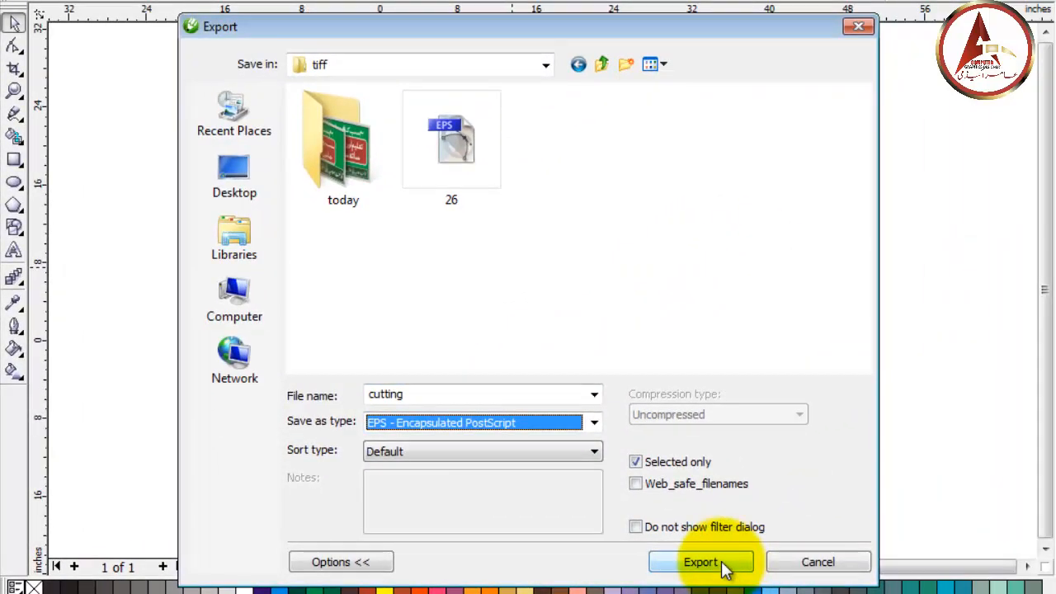
click(701, 563)
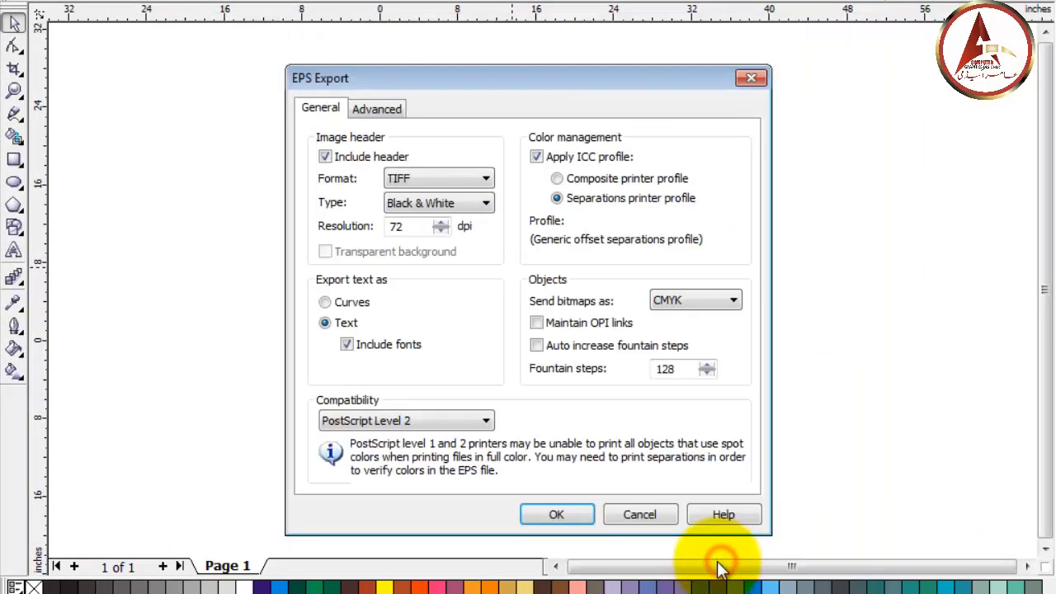
click(568, 517)
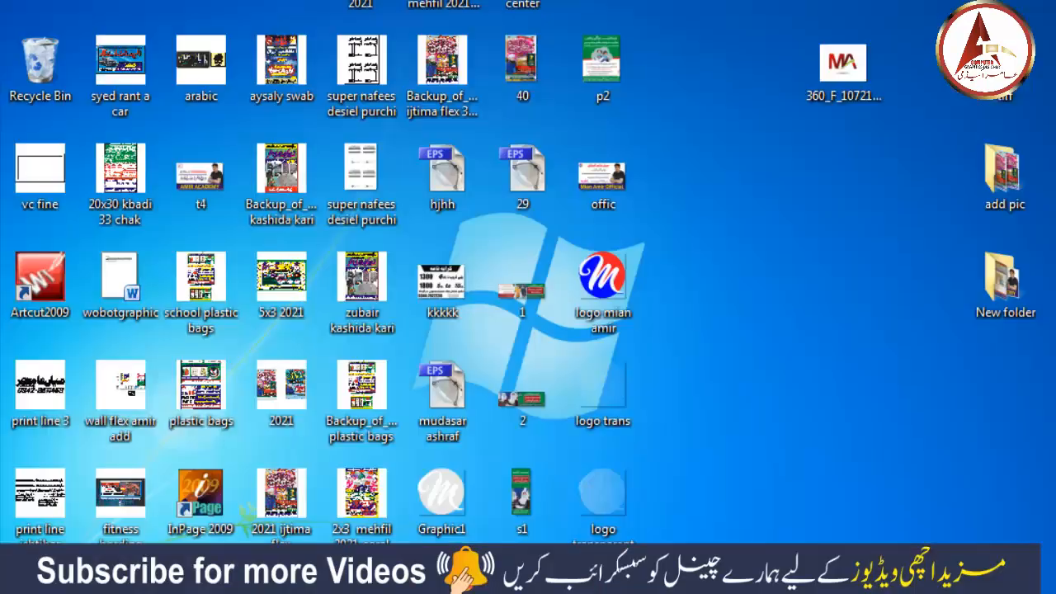
Step: Refresh the desktop, open Artcut2009 and create a portrait page 30 inches wide and 30 inches high
right_click(734, 241)
click(772, 388)
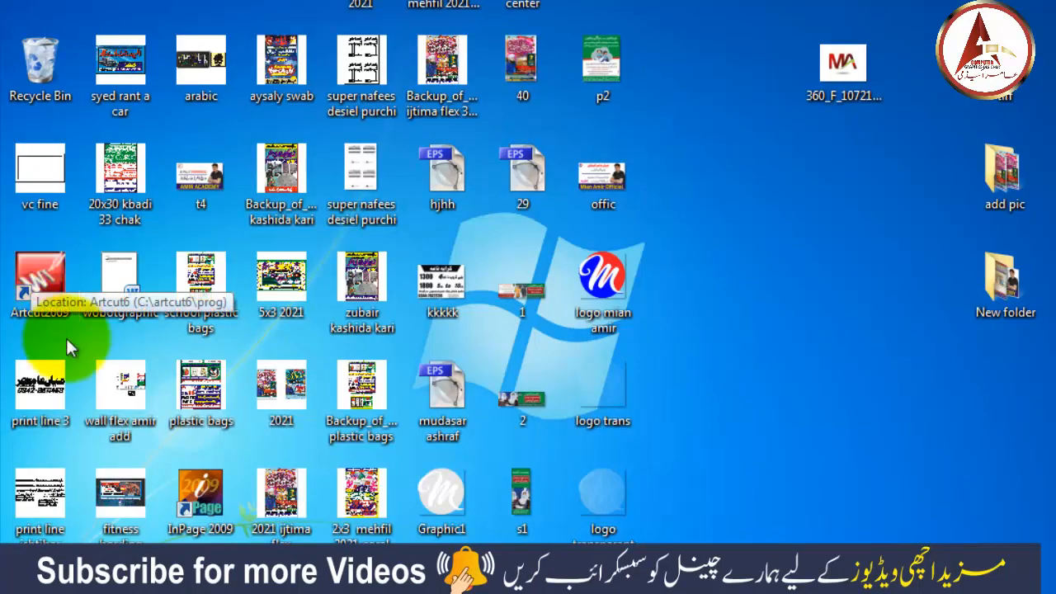
double_click(41, 290)
right_click(51, 295)
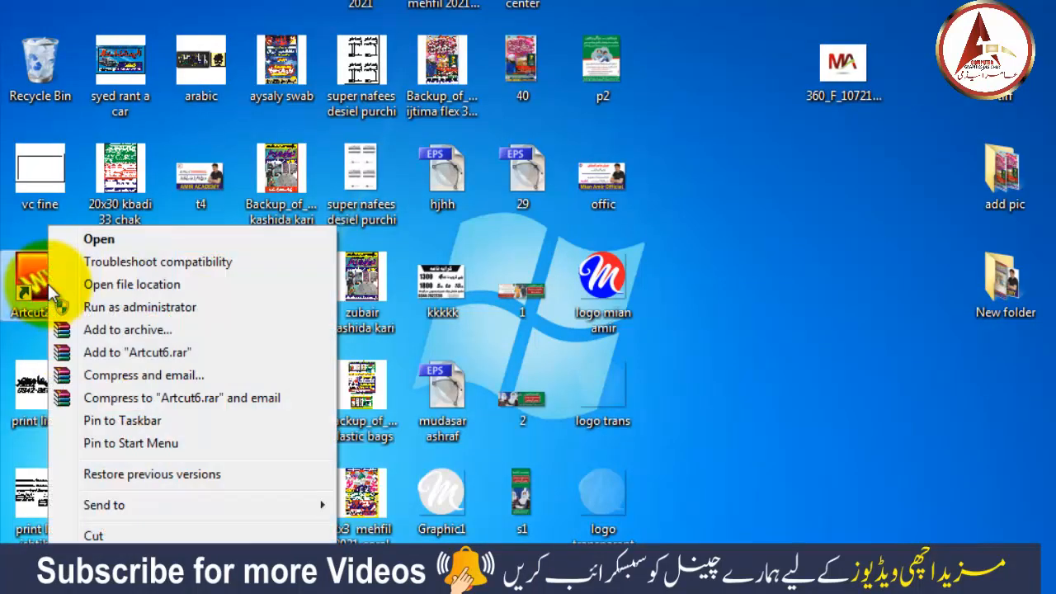
click(91, 239)
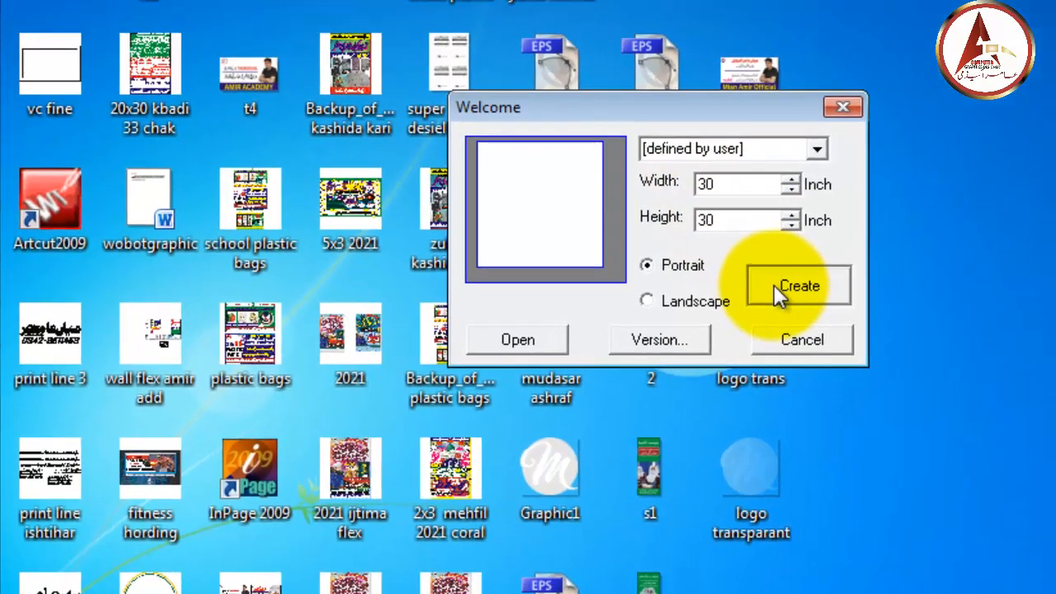
click(780, 287)
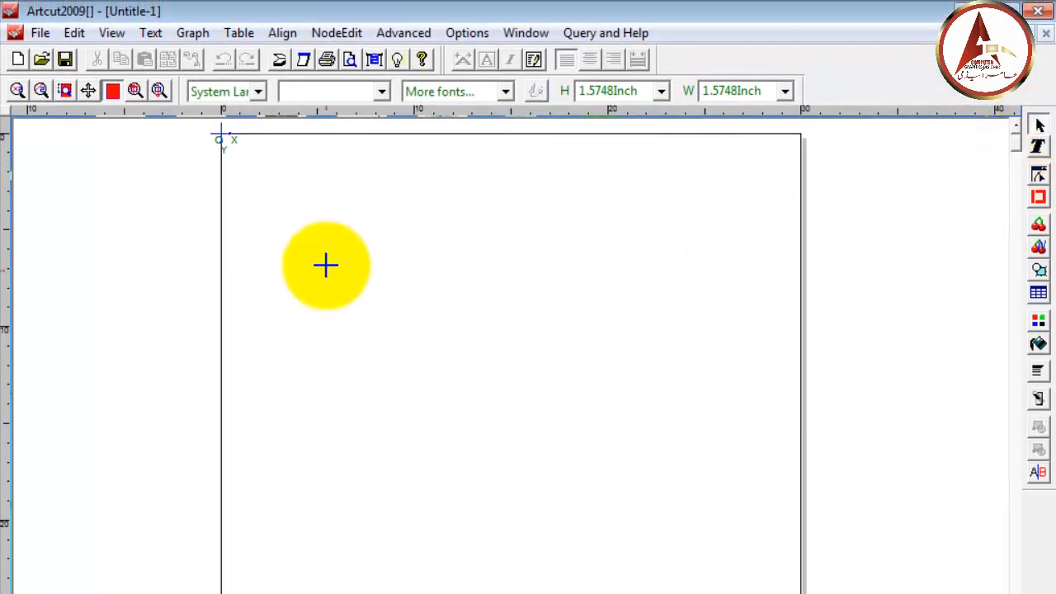
Step: Import the cutting EPS file from the tiff folder and move the artwork slightly inward from the page's origin corner
drag(183, 140, 748, 578)
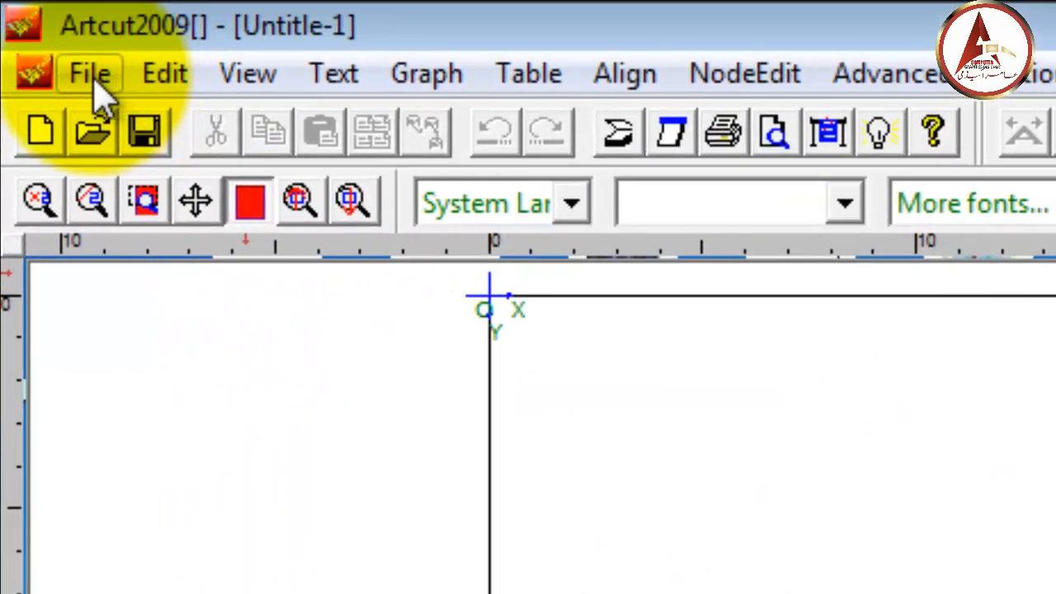
click(70, 55)
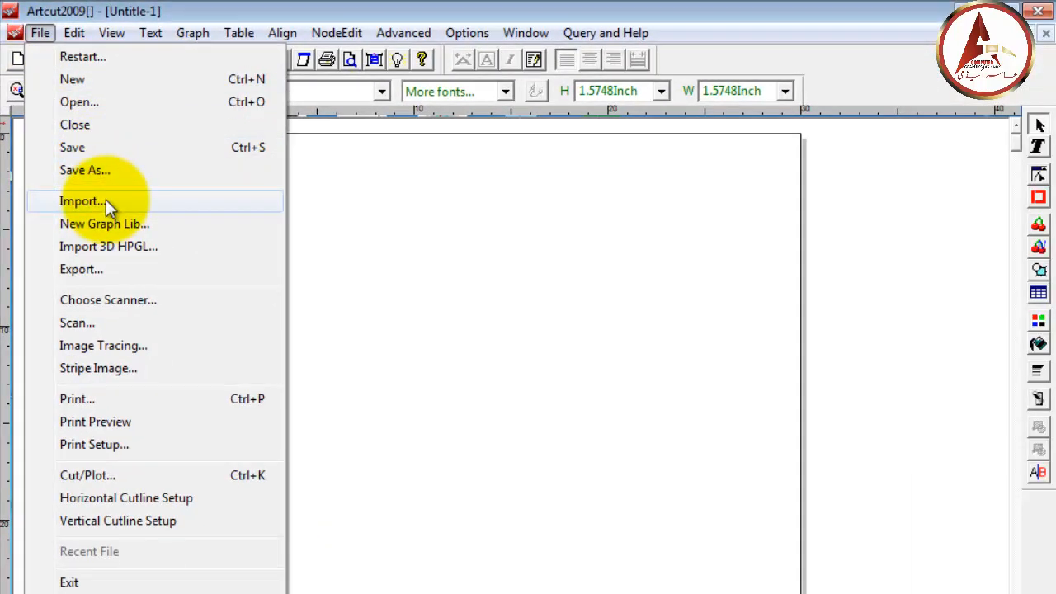
click(103, 217)
click(590, 368)
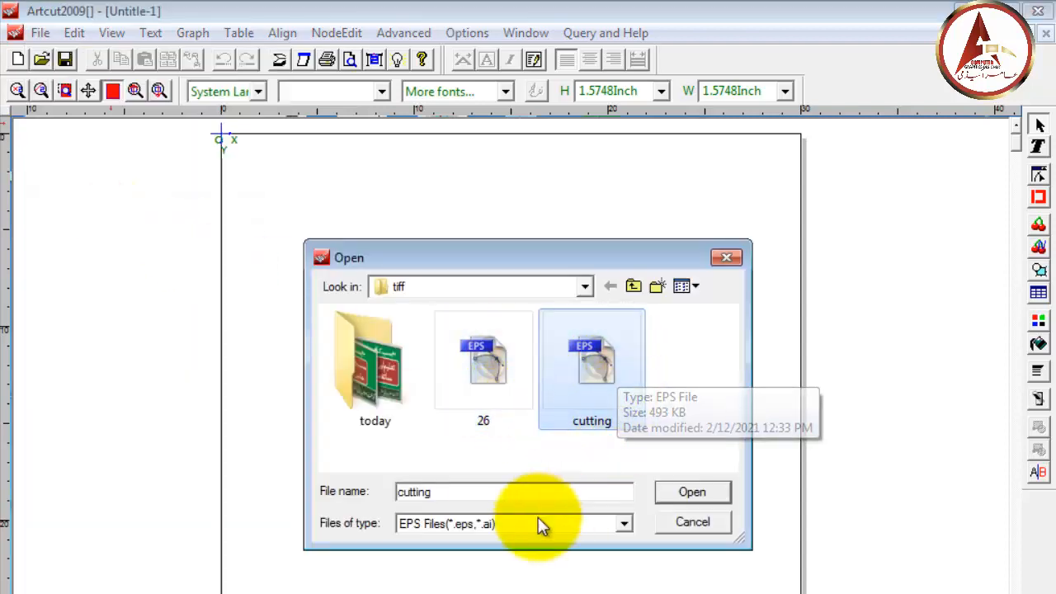
click(694, 493)
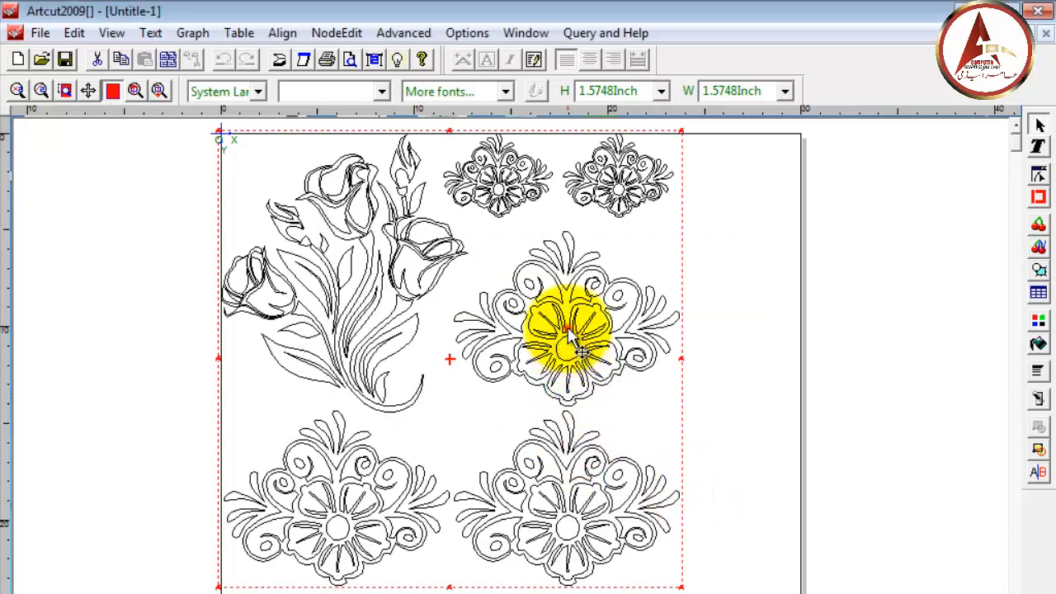
drag(570, 334, 590, 353)
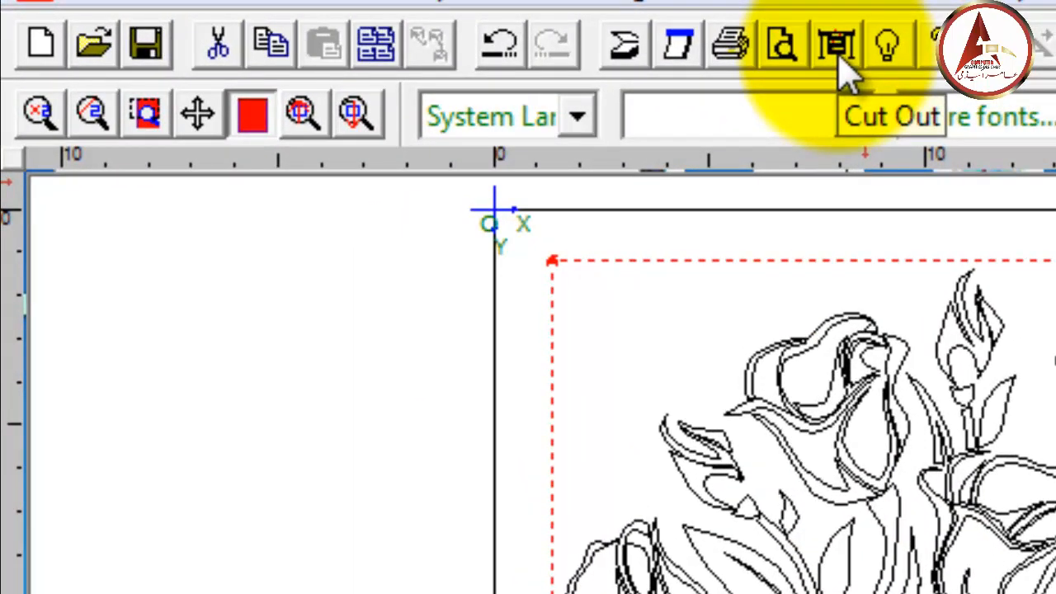
Step: Cut out only the selected artwork, sending the plot job with its current settings to the cutter output
click(840, 57)
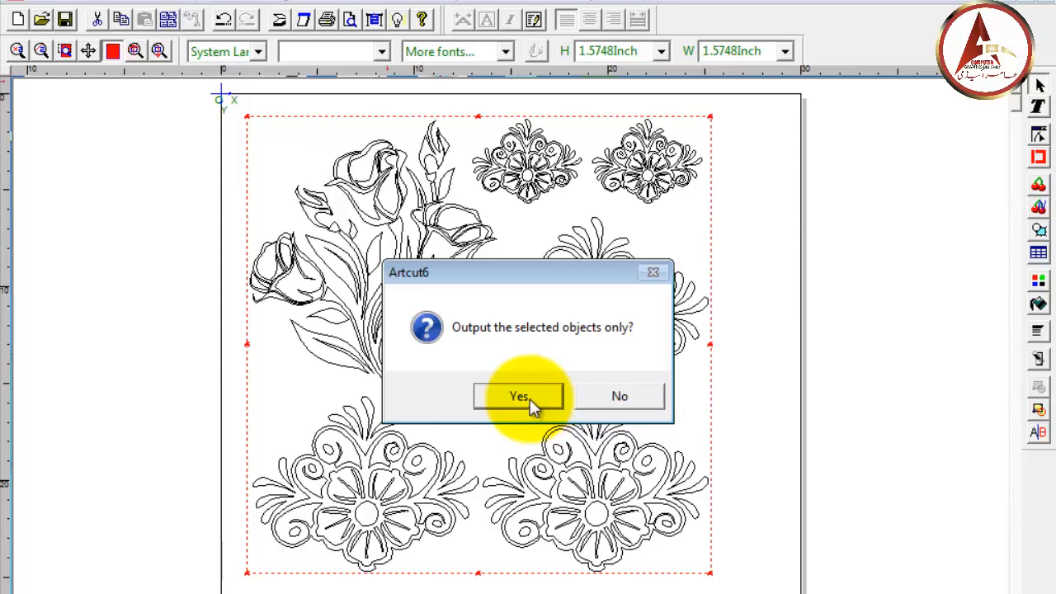
click(530, 399)
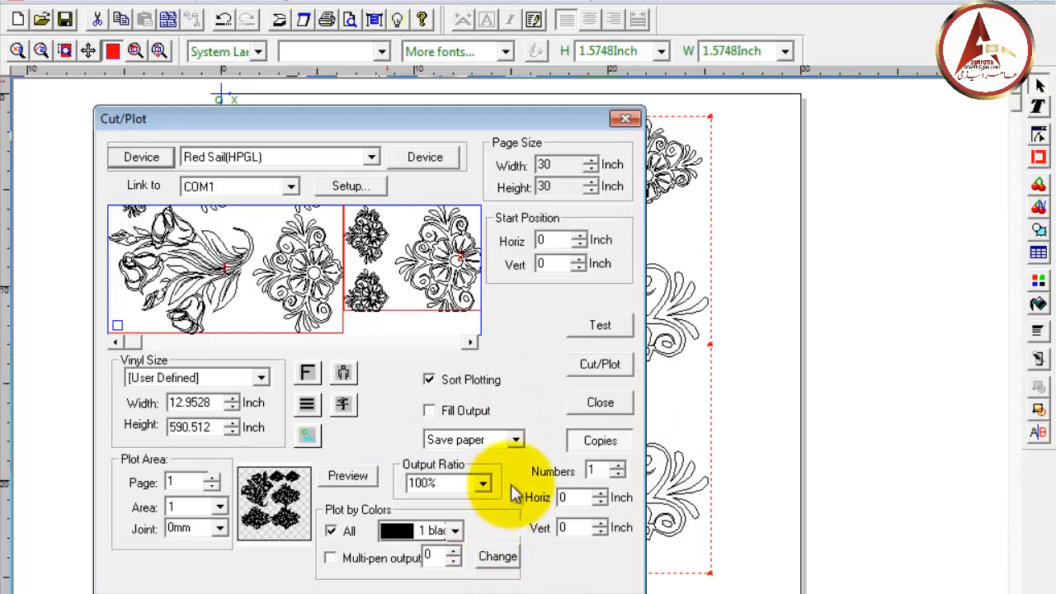
click(605, 367)
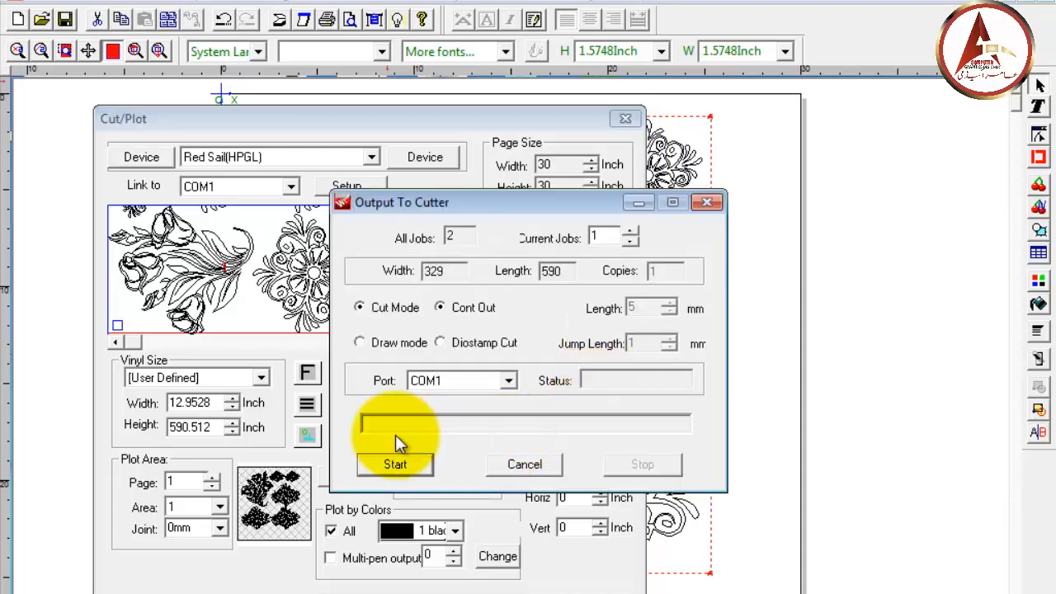